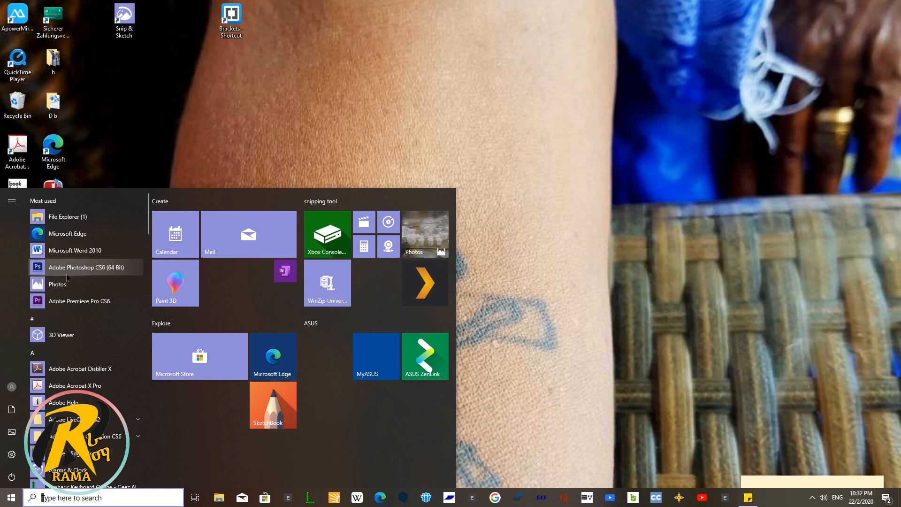
Step: Start Adobe Photoshop CS6 and browse to the DATA (D:) drive for an image to open
left_click(64, 274)
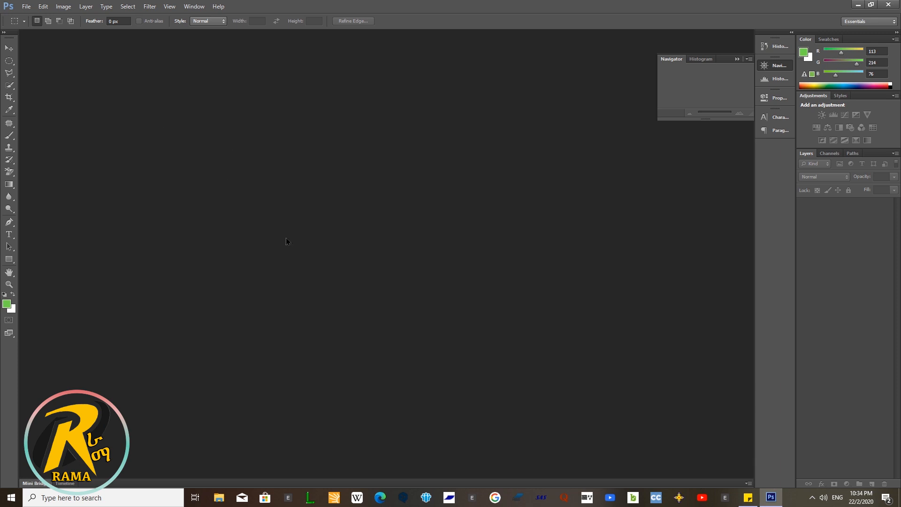
left_click(24, 6)
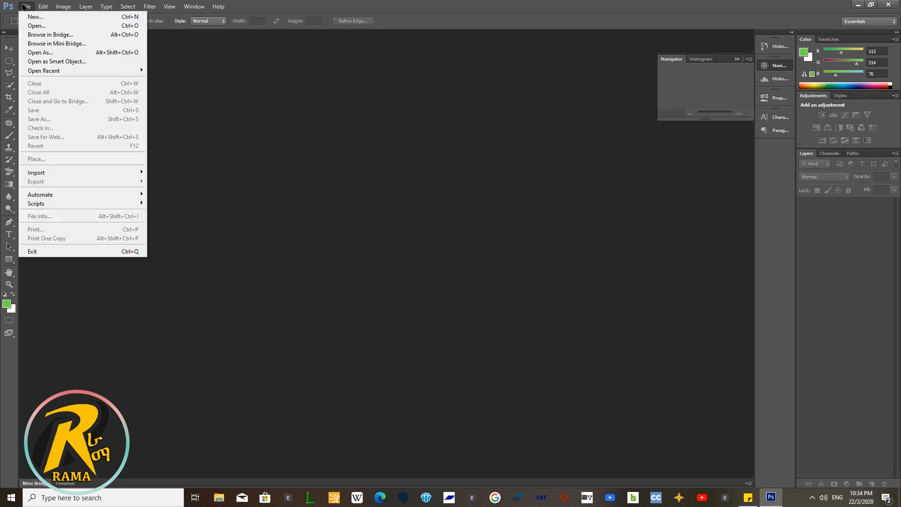
left_click(37, 26)
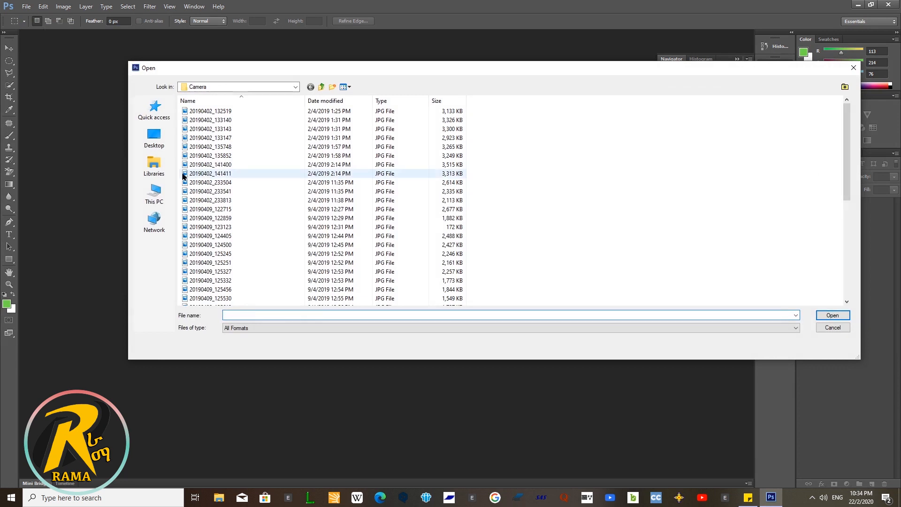
left_click(155, 196)
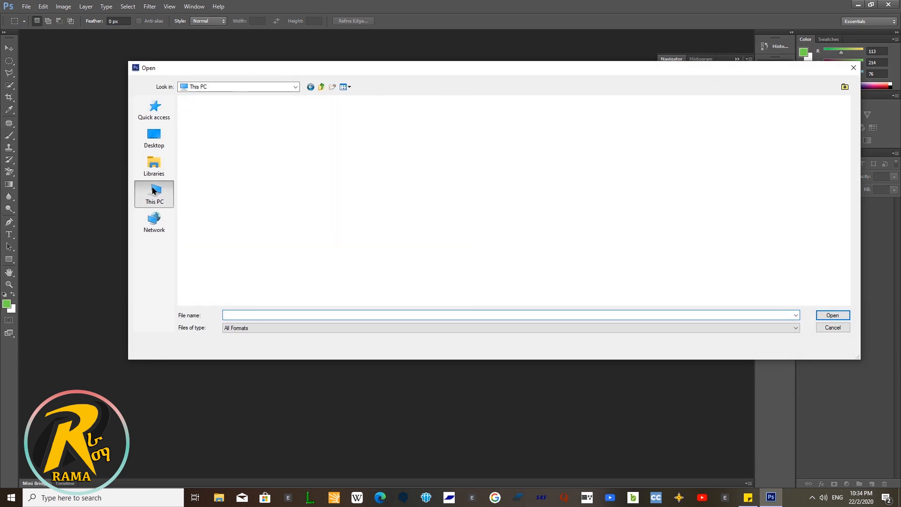
double_click(322, 181)
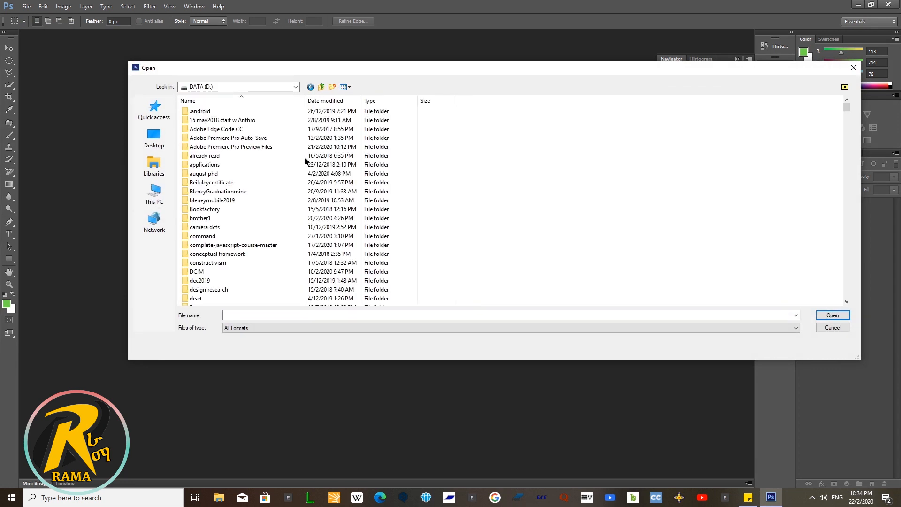
Step: Open the image file eritreaedit.JPG from the DATA (D:) drive
left_click(240, 315)
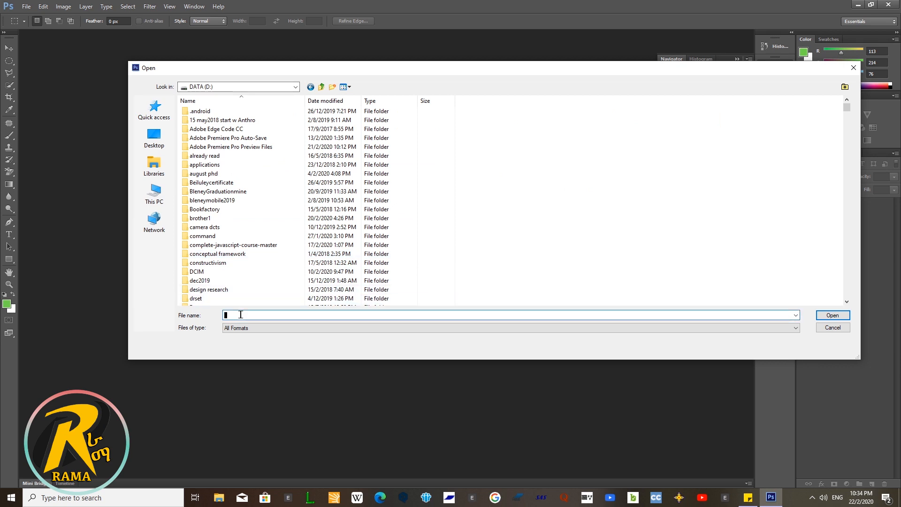
type("eritrea")
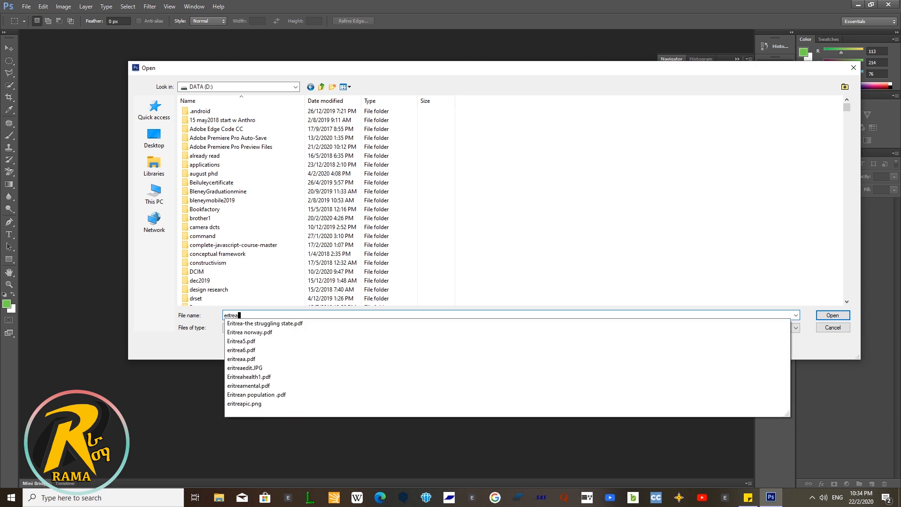
type("edi")
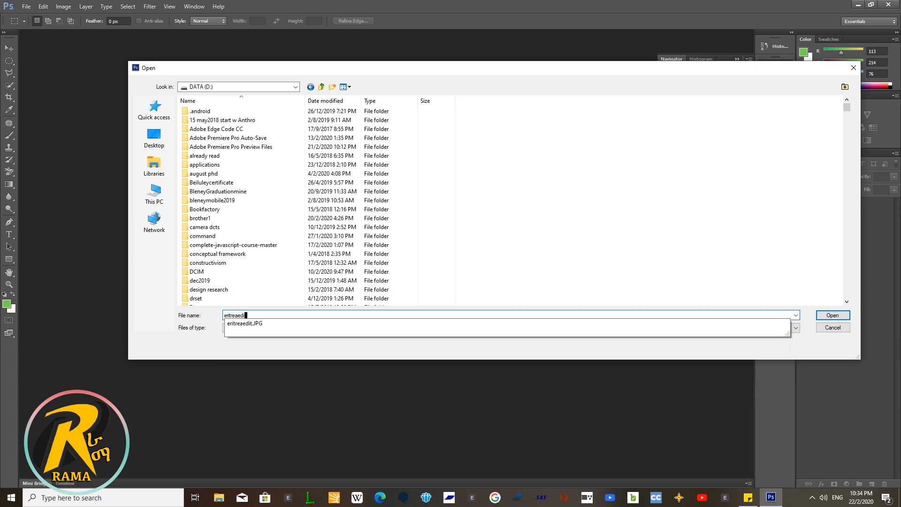
key("Down")
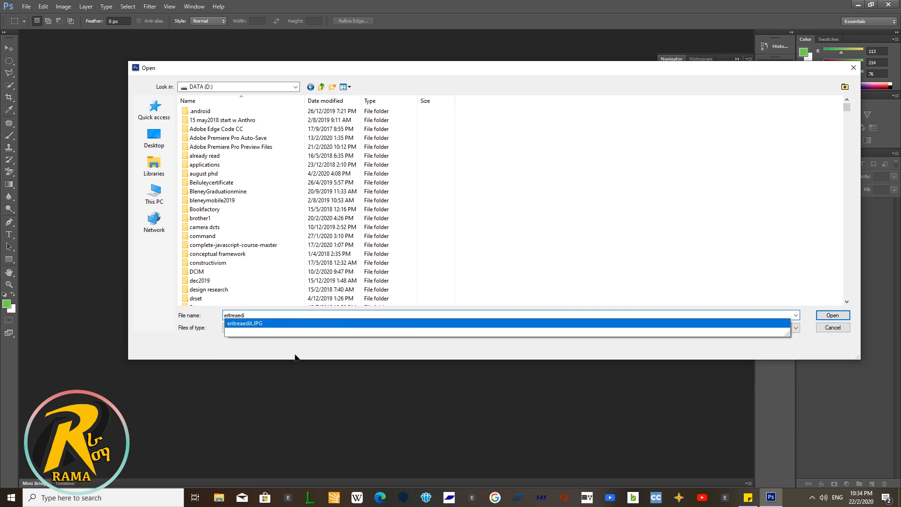
left_click(247, 325)
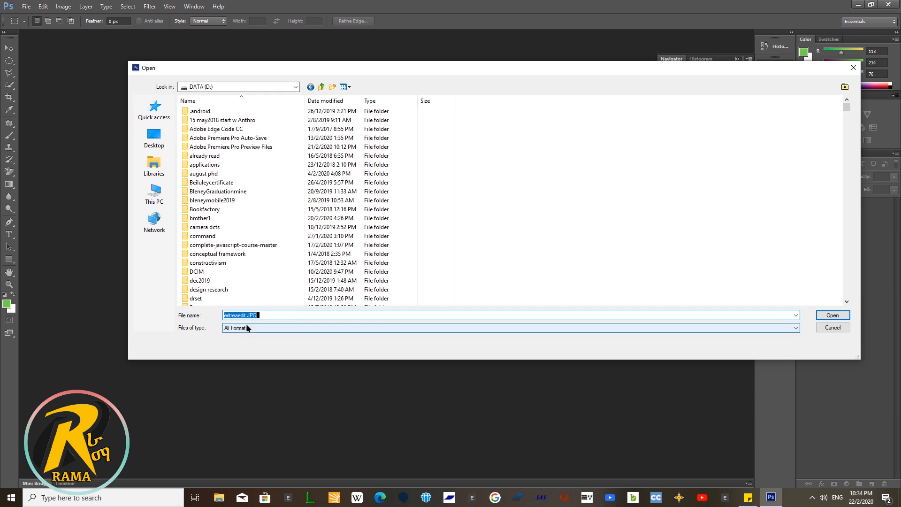
left_click(829, 316)
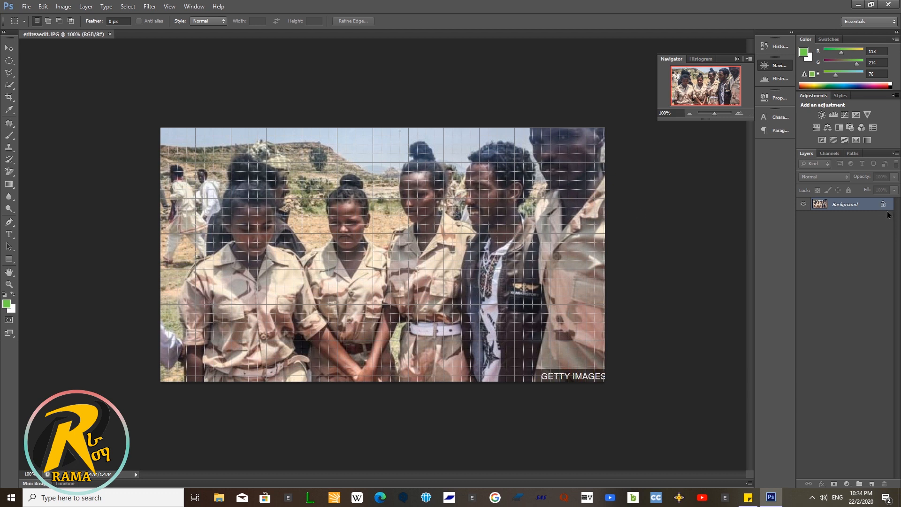
Step: Convert the locked Background into a regular layer, keeping the default name and options
double_click(862, 210)
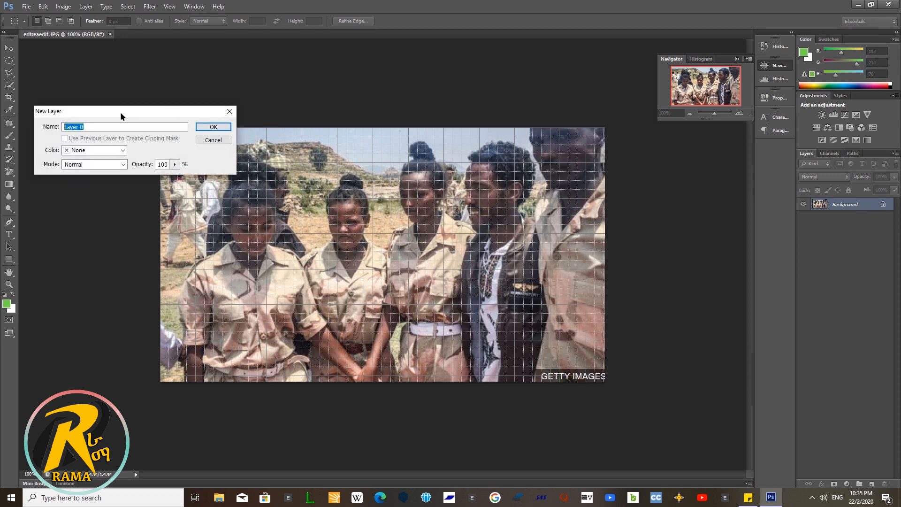
left_click_drag(120, 114, 321, 110)
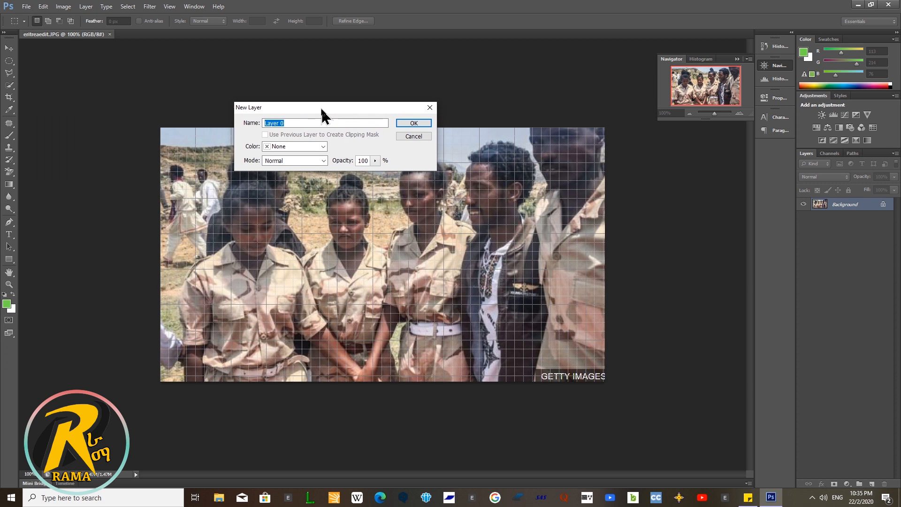
left_click(414, 123)
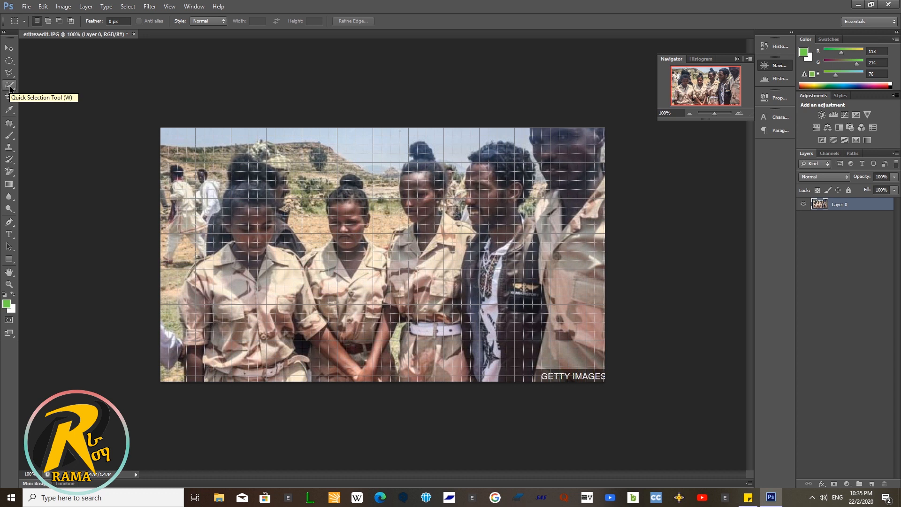
Step: Use the Quick Selection tool to select the sky, hills and ground behind the group of people
left_click(8, 86)
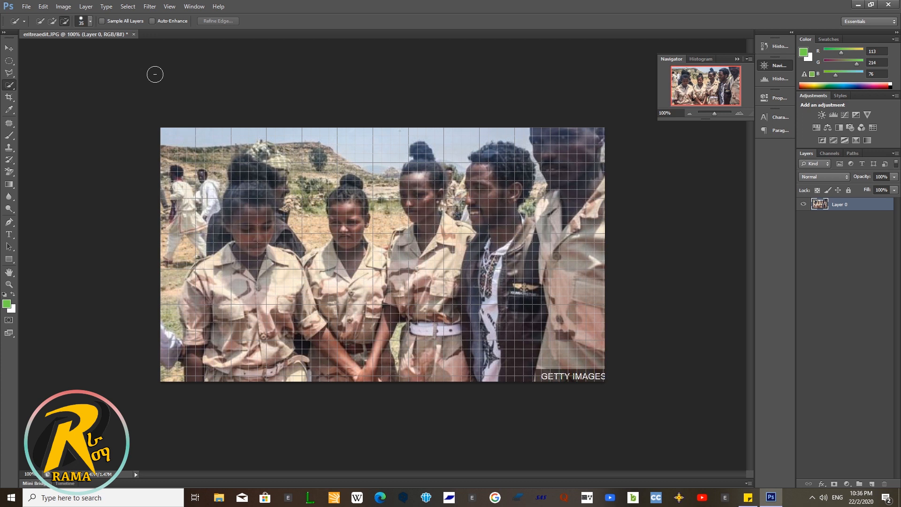
left_click(53, 22)
left_click(64, 21)
mouse_move(198, 150)
left_mouse_down()
mouse_move(180, 152)
mouse_move(206, 157)
mouse_move(217, 181)
mouse_move(201, 207)
mouse_move(209, 232)
mouse_move(168, 265)
mouse_move(159, 316)
mouse_move(167, 376)
left_mouse_up()
mouse_move(218, 133)
left_mouse_down()
mouse_move(237, 147)
mouse_move(282, 141)
mouse_move(270, 160)
mouse_move(296, 150)
mouse_move(300, 213)
mouse_move(323, 169)
mouse_move(357, 151)
mouse_move(385, 159)
mouse_move(385, 219)
mouse_move(393, 134)
mouse_move(439, 139)
mouse_move(448, 166)
mouse_move(457, 141)
mouse_move(442, 169)
mouse_move(456, 205)
left_mouse_up()
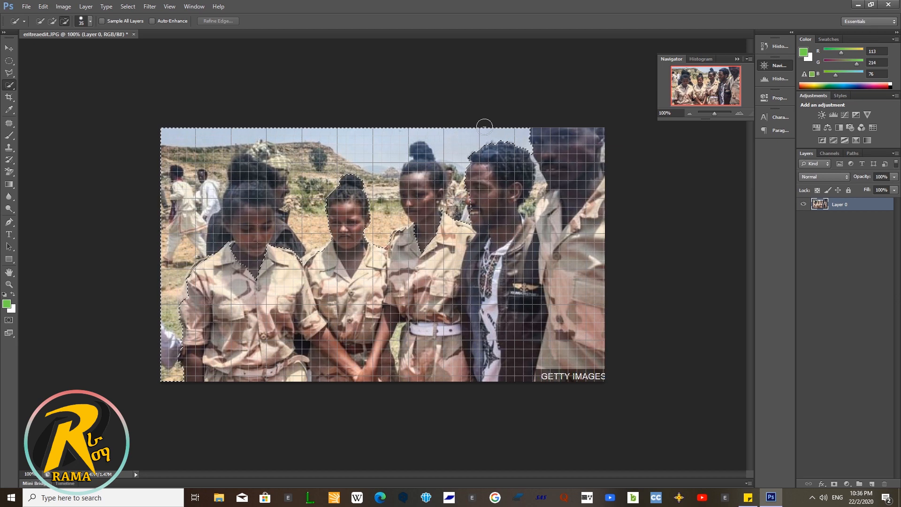
mouse_move(496, 134)
left_mouse_down()
mouse_move(502, 246)
mouse_move(534, 168)
left_mouse_up()
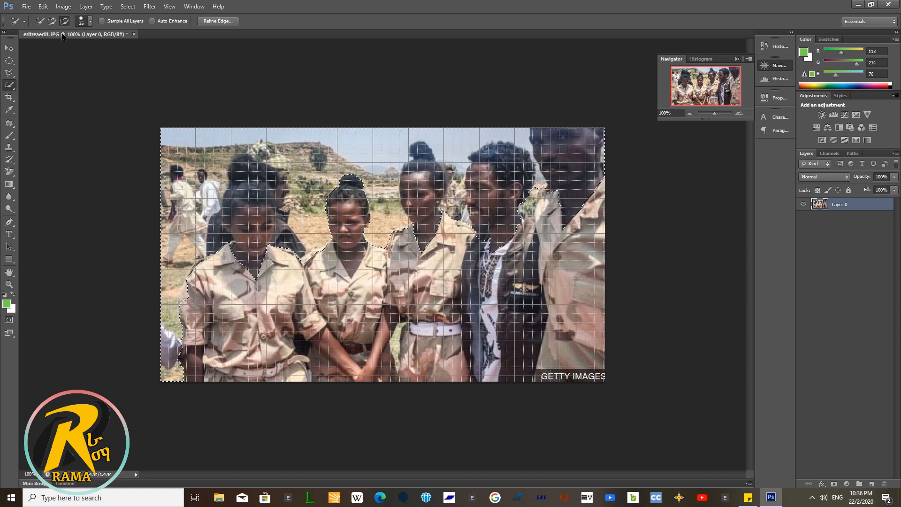
Step: Try adding the first woman's shirt to the selection, and subtract her shirt, neck and face from it
left_click(52, 22)
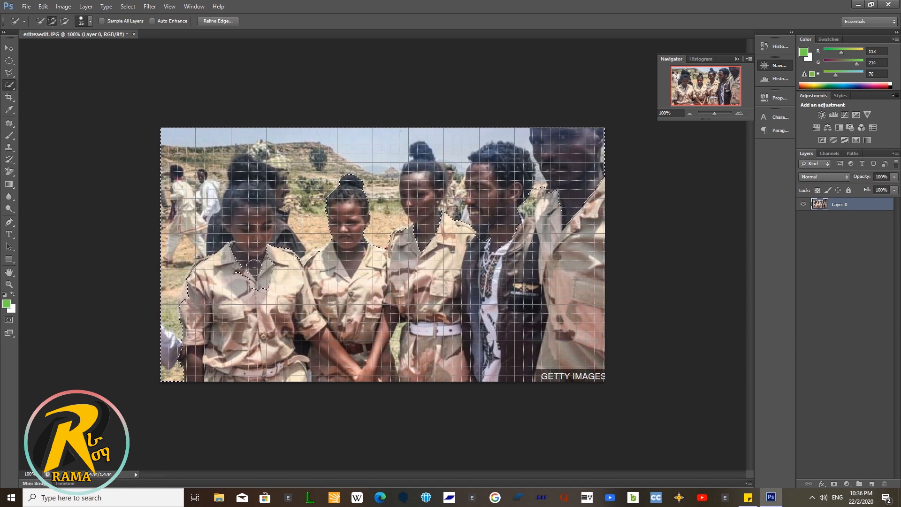
left_click_drag(253, 266, 237, 349)
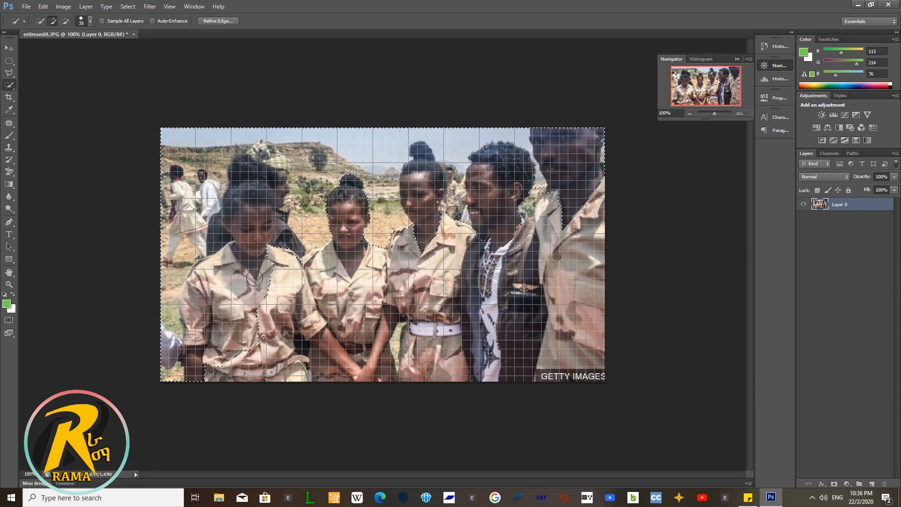
left_click(67, 20)
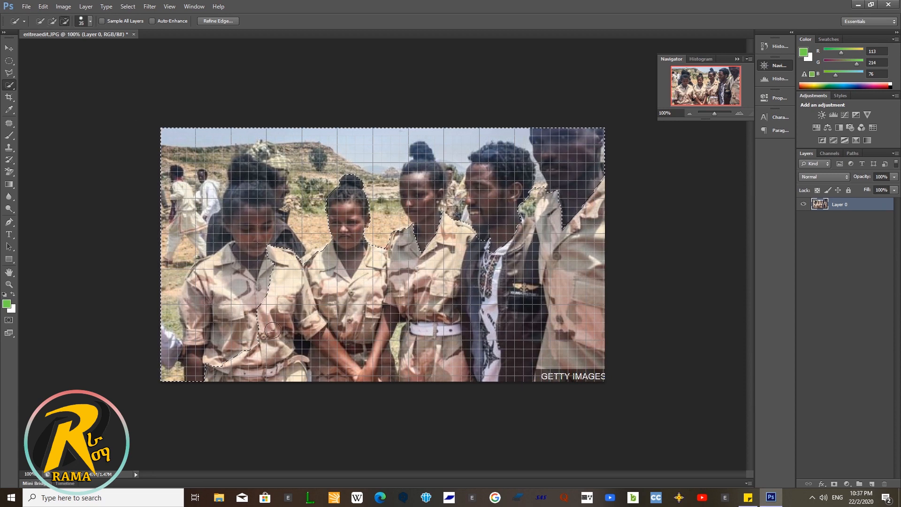
mouse_move(252, 310)
left_mouse_down()
mouse_move(275, 284)
mouse_move(257, 253)
mouse_move(237, 266)
mouse_move(220, 262)
mouse_move(197, 303)
mouse_move(190, 294)
mouse_move(199, 342)
mouse_move(210, 339)
mouse_move(216, 317)
mouse_move(236, 305)
mouse_move(242, 270)
mouse_move(252, 277)
mouse_move(251, 258)
mouse_move(252, 334)
mouse_move(243, 338)
mouse_move(235, 320)
mouse_move(222, 361)
mouse_move(211, 361)
mouse_move(238, 319)
left_mouse_up()
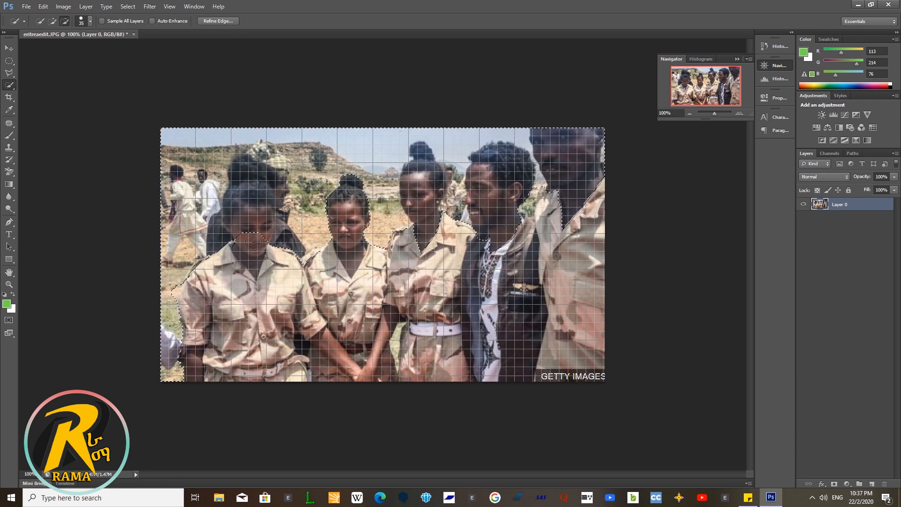
left_click_drag(254, 241, 250, 209)
Step: Subtract the heads and necks of the third woman and the two men from the background selection
left_click(419, 159)
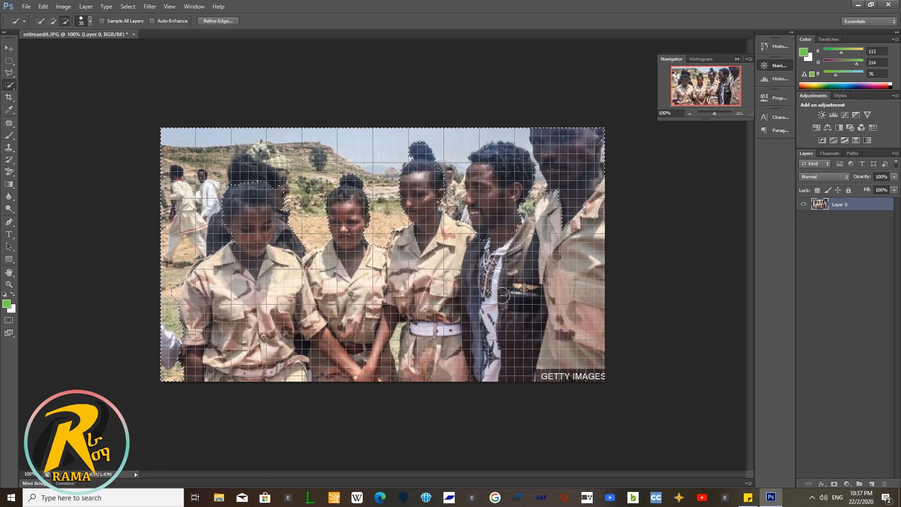
left_click(502, 239)
mouse_move(505, 236)
left_mouse_down()
mouse_move(485, 202)
mouse_move(502, 175)
left_mouse_up()
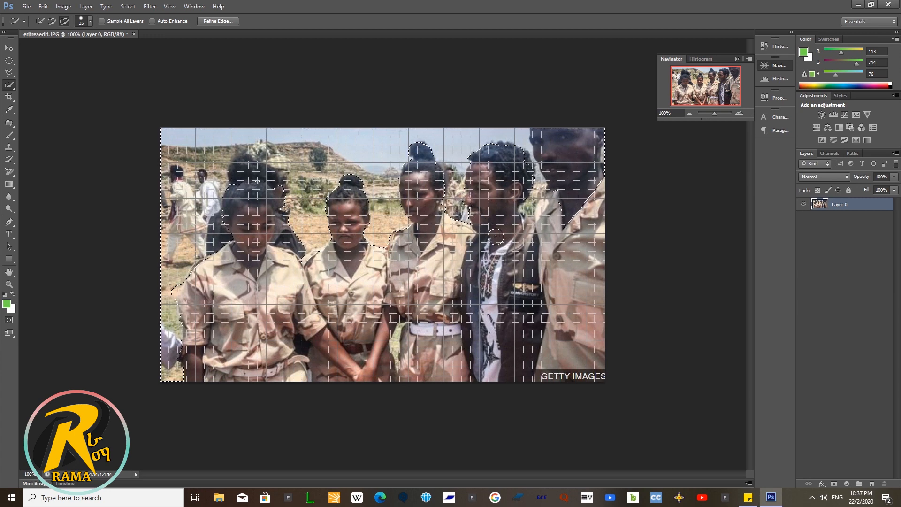
mouse_move(571, 204)
left_mouse_down()
mouse_move(588, 189)
mouse_move(555, 149)
left_mouse_up()
Step: Touch up the selection edge beside the first woman's head, and try adding the third woman's shoulder before subtracting it
left_click(51, 22)
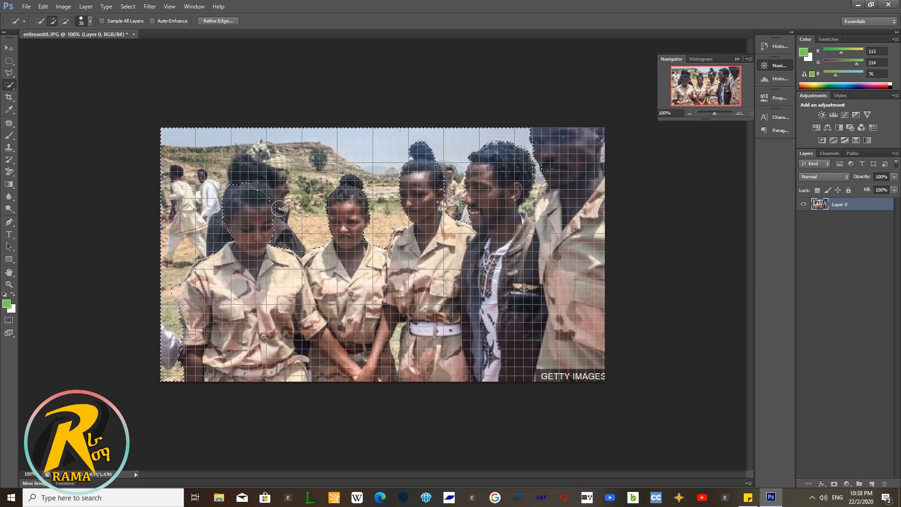
left_click(65, 21)
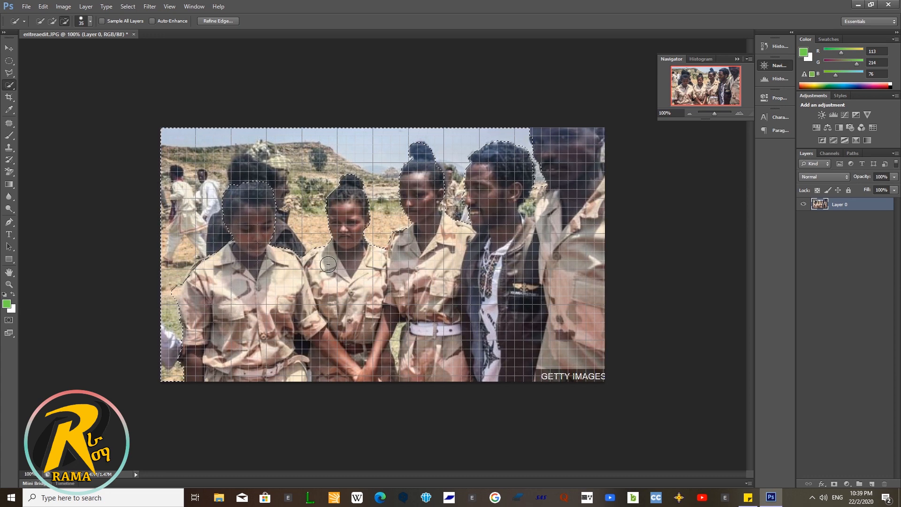
left_click(52, 21)
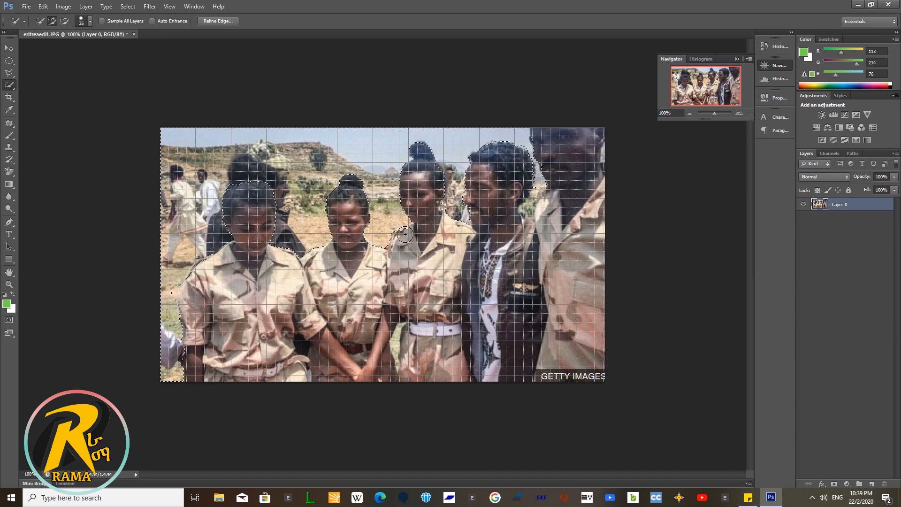
left_click_drag(406, 234, 410, 286)
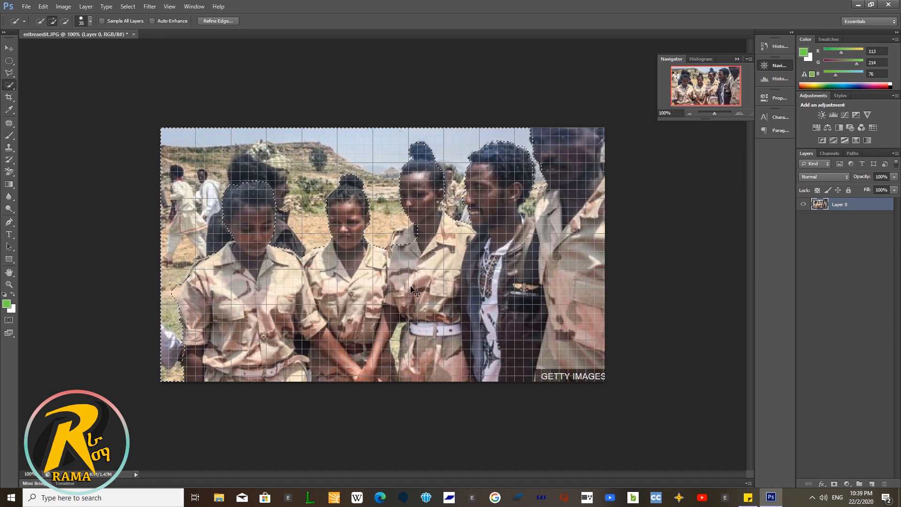
left_click(67, 22)
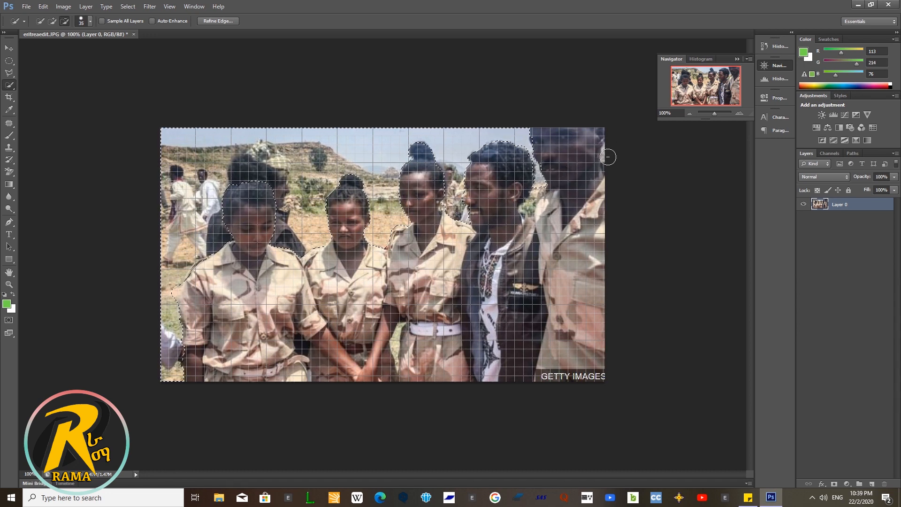
Step: Reduce the Quick Selection brush size to 11 px
left_click(90, 22)
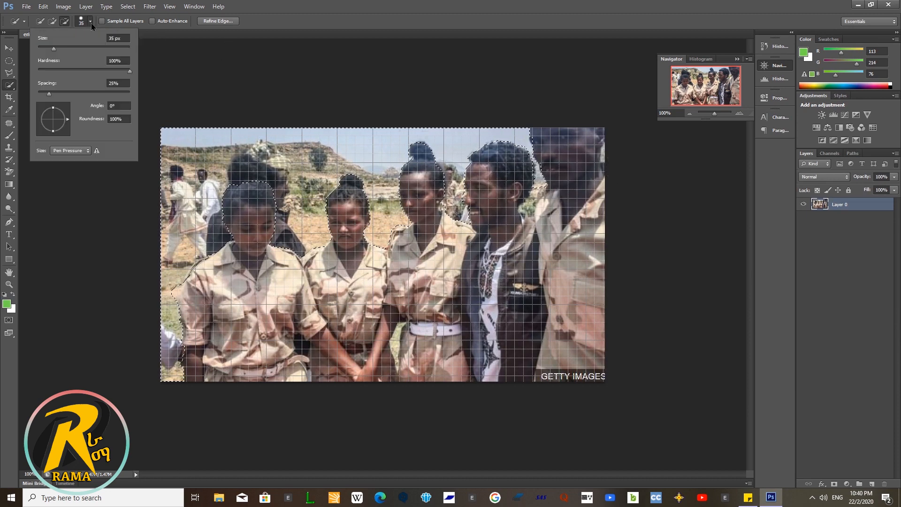
left_click(46, 48)
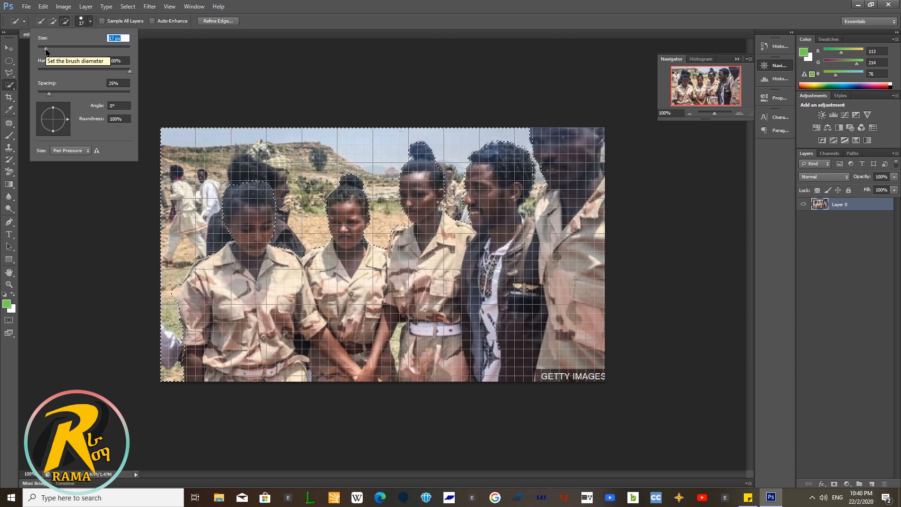
left_click_drag(46, 50, 42, 50)
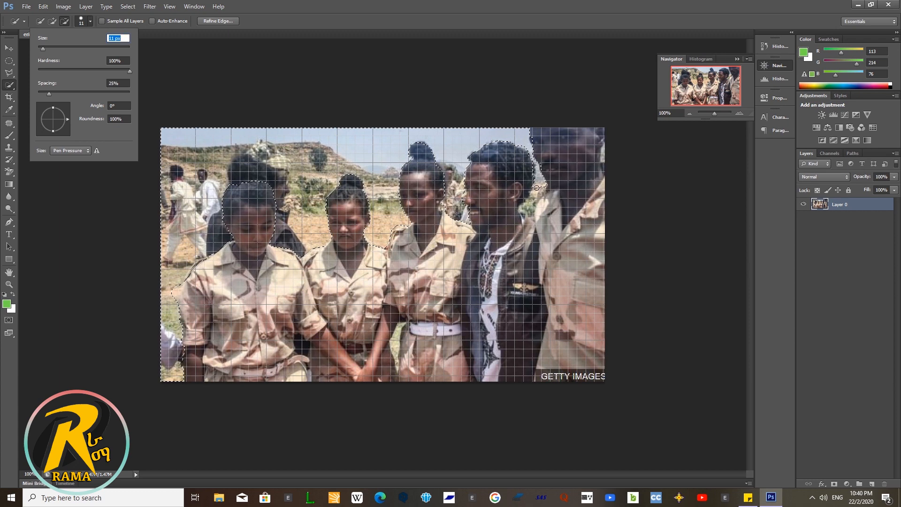
key("Return")
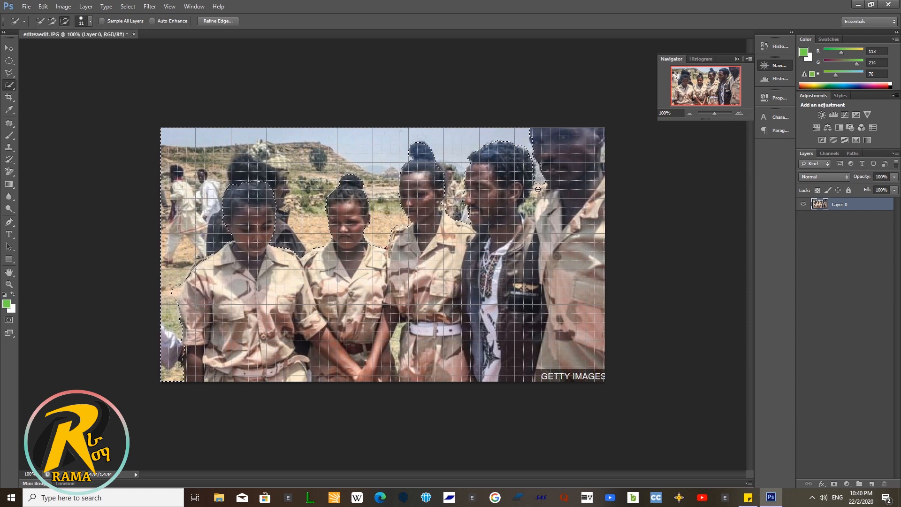
Step: Refine the selection with the small brush, adding the gaps between the women's arms and waists
left_click(53, 21)
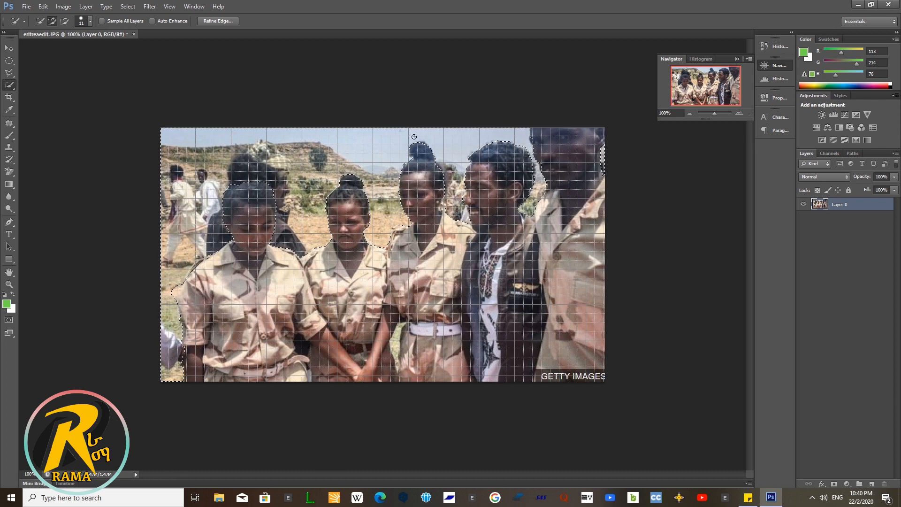
left_click(66, 22)
left_click(53, 21)
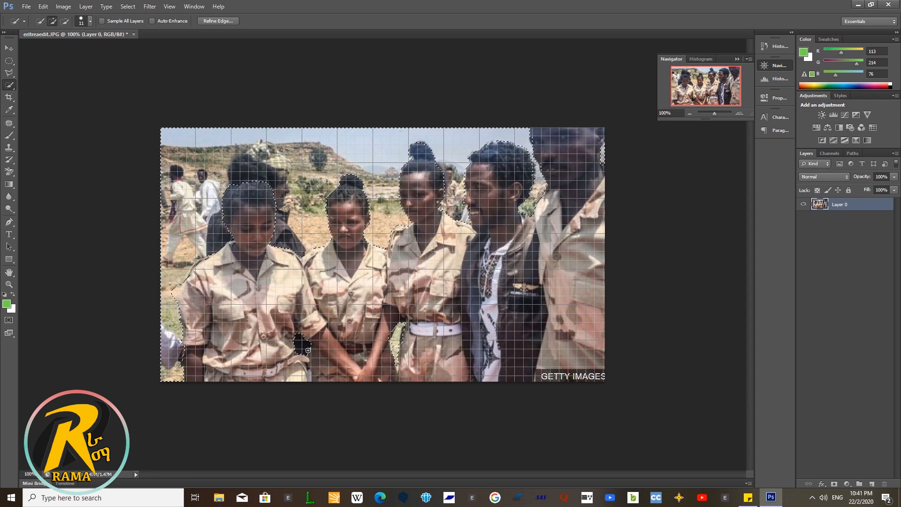
left_click_drag(308, 354, 324, 368)
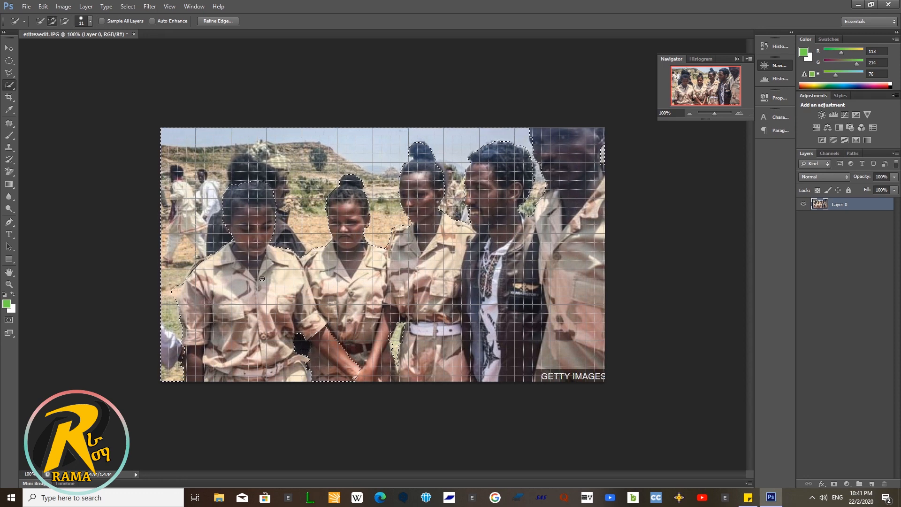
Step: Undo the last selection stroke over the second woman's lower body and check the background selection in a Refine Edge preview
key("ctrl+z")
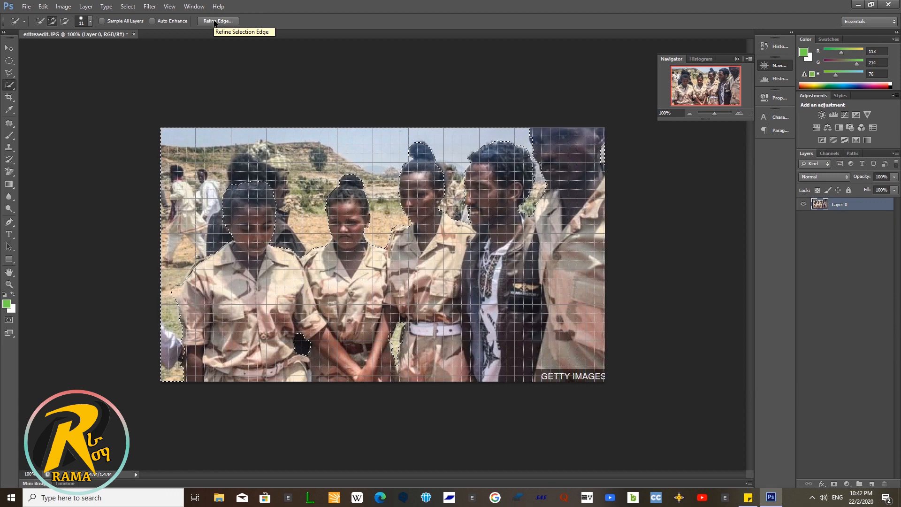
left_click(215, 21)
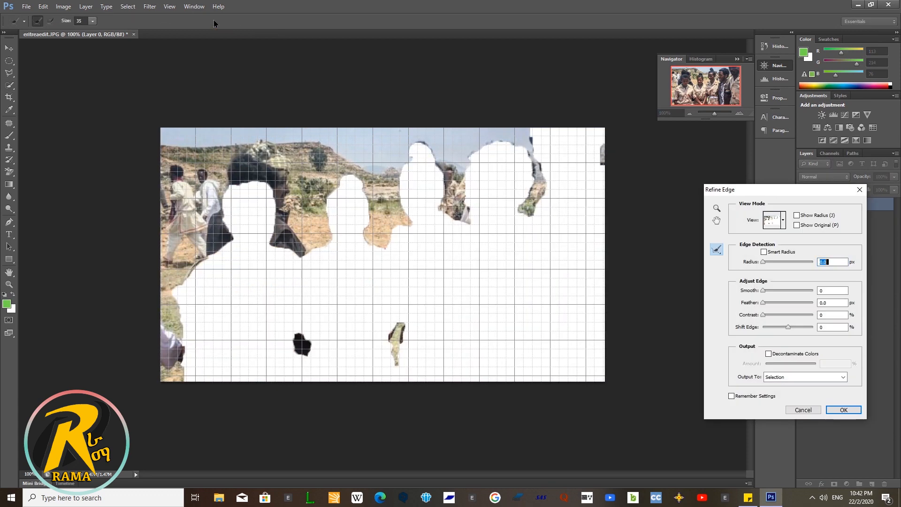
left_click(803, 410)
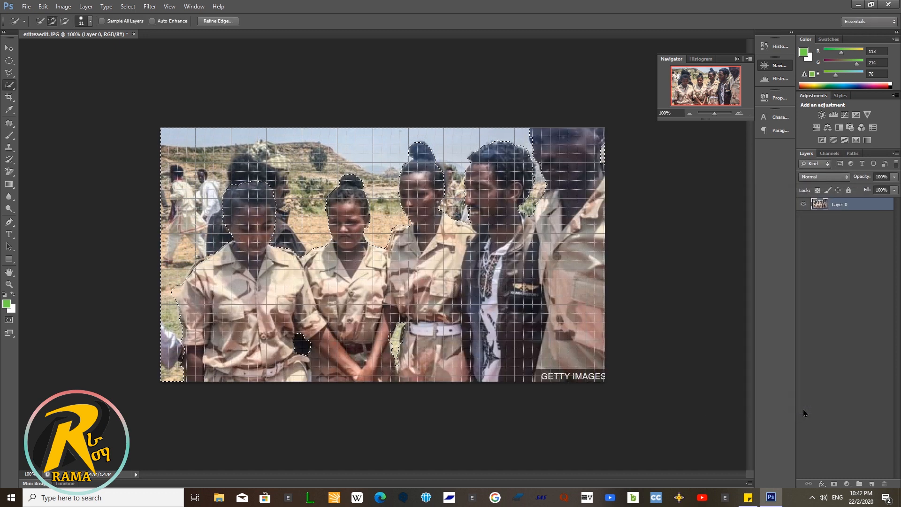
Step: Invert the selection so that it covers the people instead of the background
right_click(356, 296)
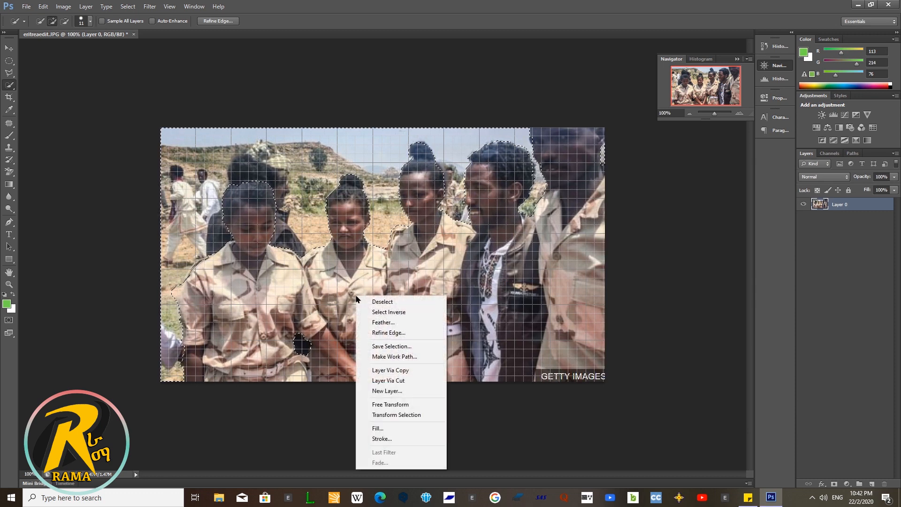
left_click(190, 9)
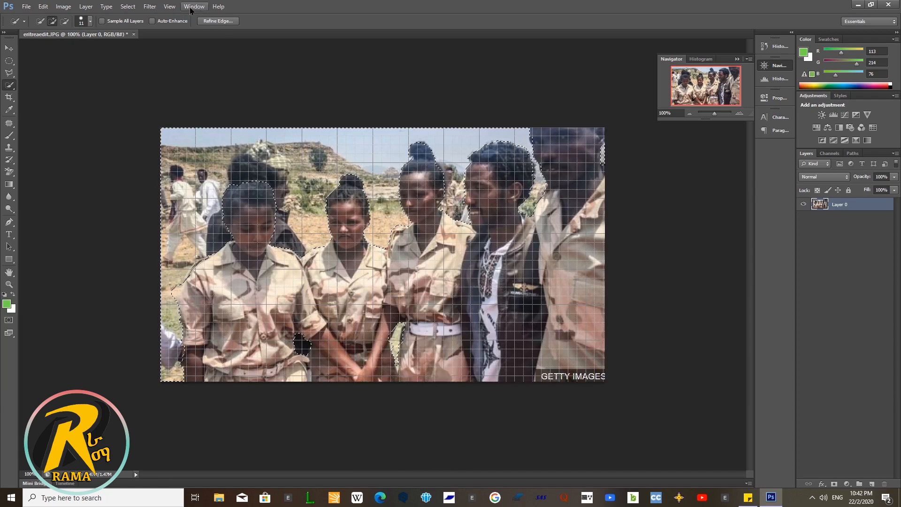
left_click(191, 9)
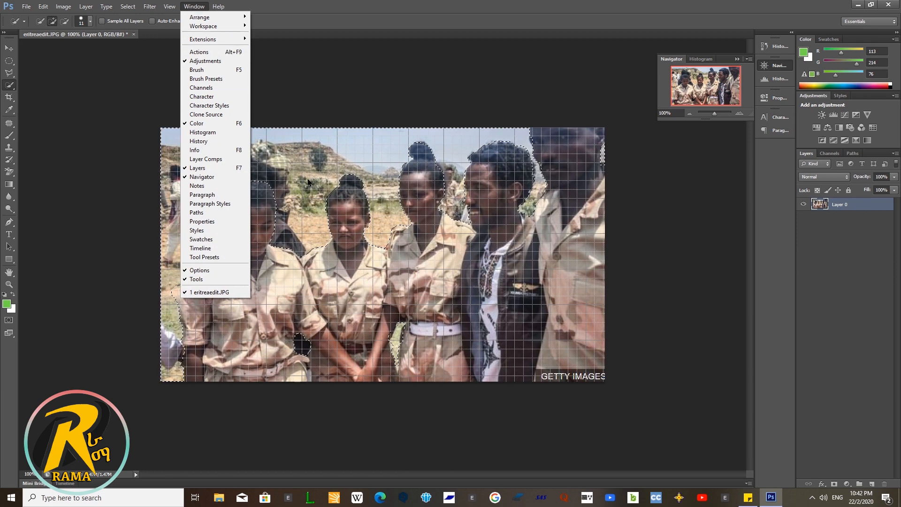
left_click(306, 181)
right_click(307, 180)
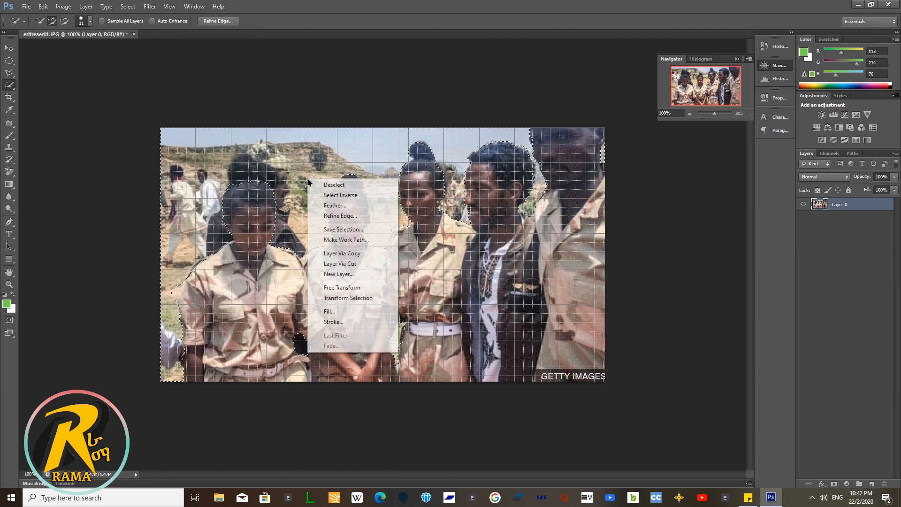
left_click(341, 195)
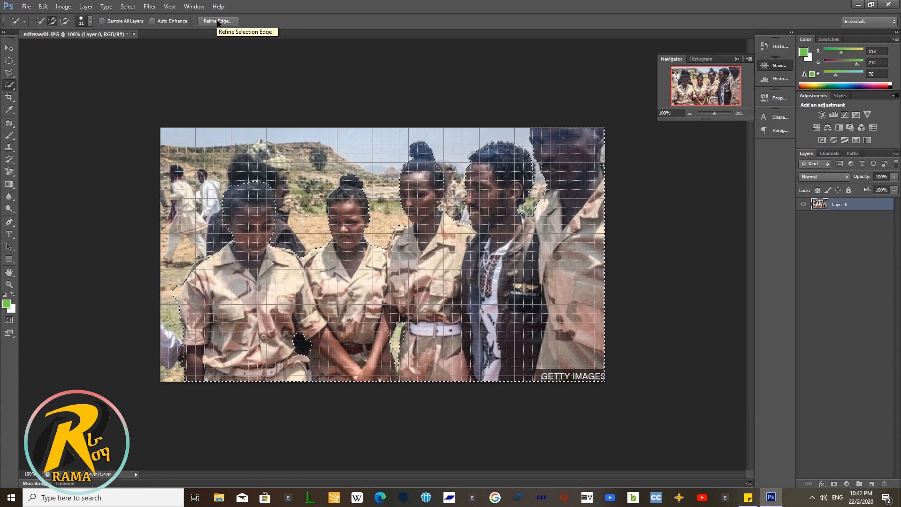
Step: Refine the edge of the people selection with Smart Radius and a 1.9 px radius, outputting it to a new layer
left_click(217, 21)
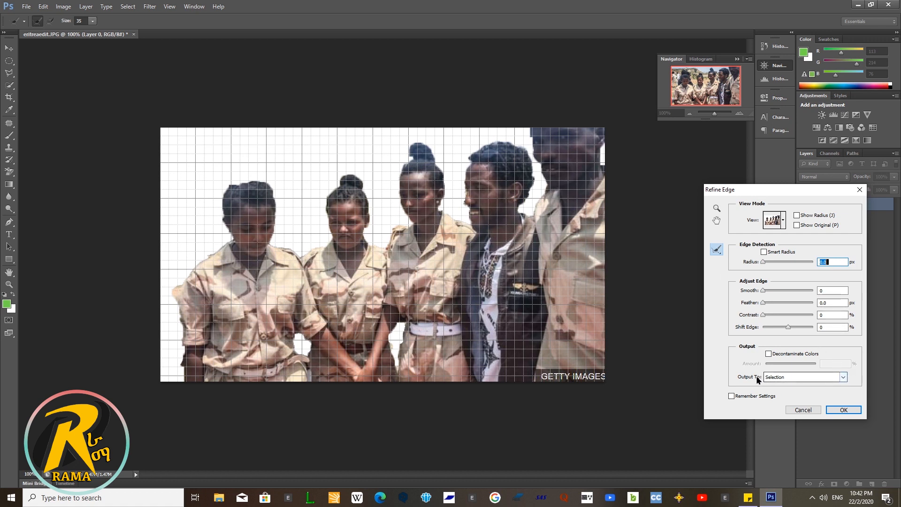
left_click(843, 378)
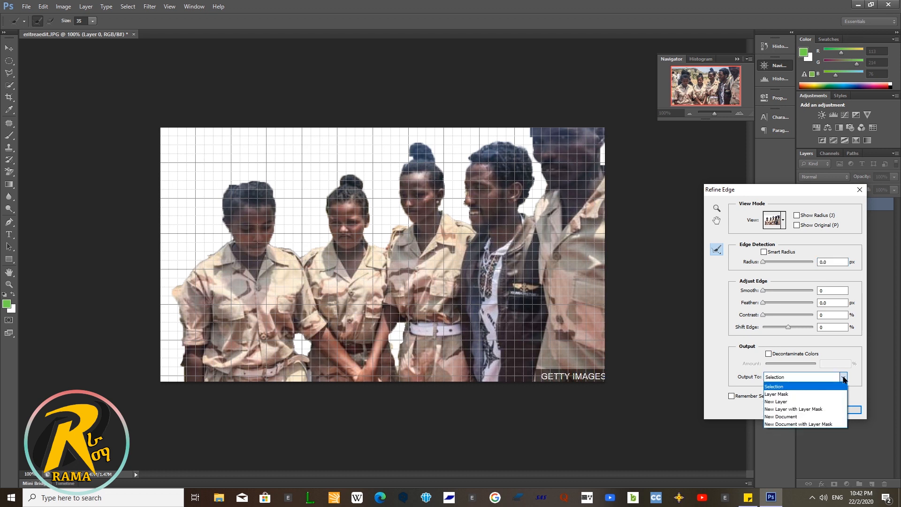
left_click(792, 402)
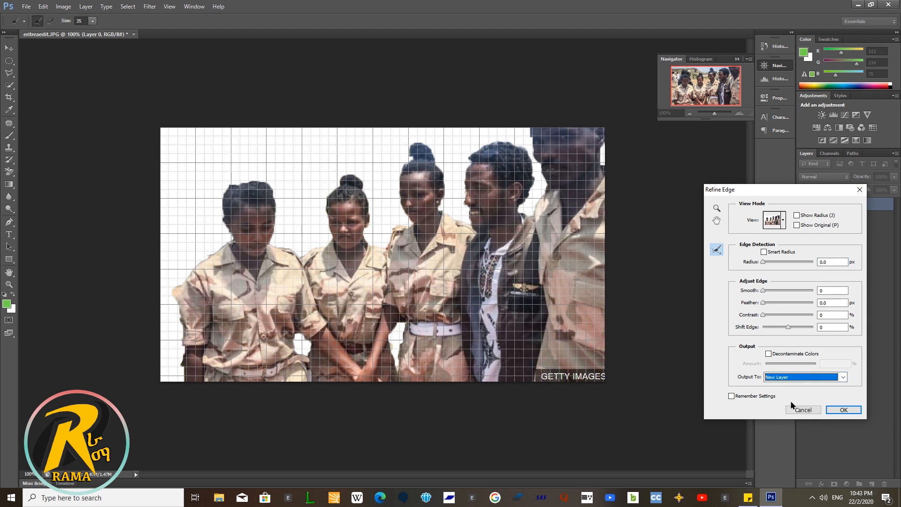
left_click(764, 252)
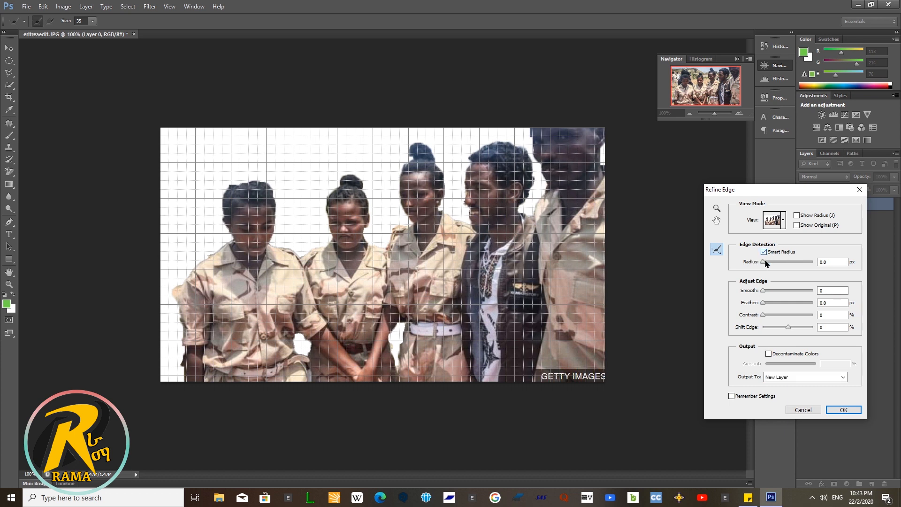
left_click(764, 263)
left_click_drag(763, 264, 768, 265)
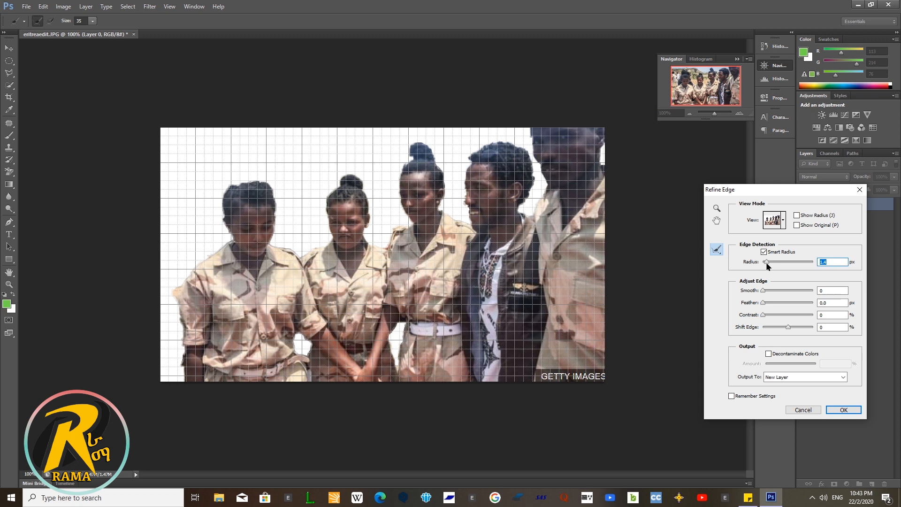
left_click_drag(767, 264, 767, 266)
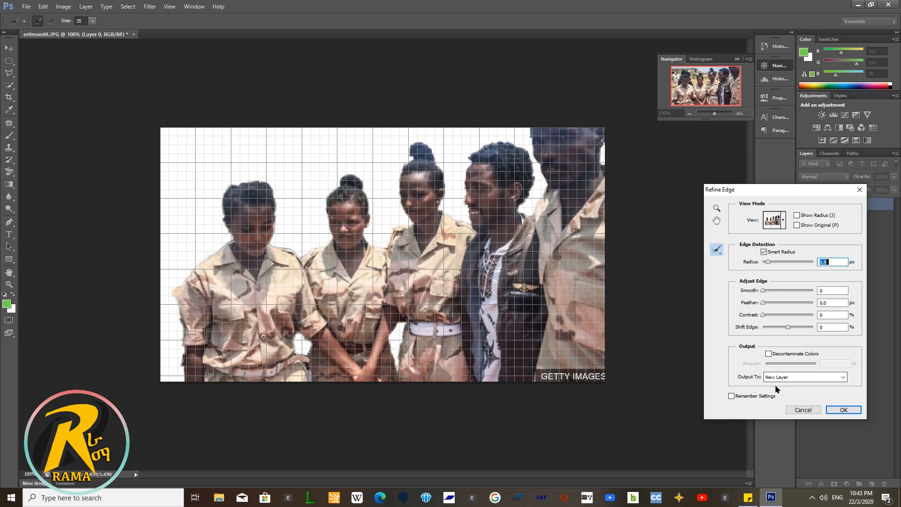
left_click(846, 377)
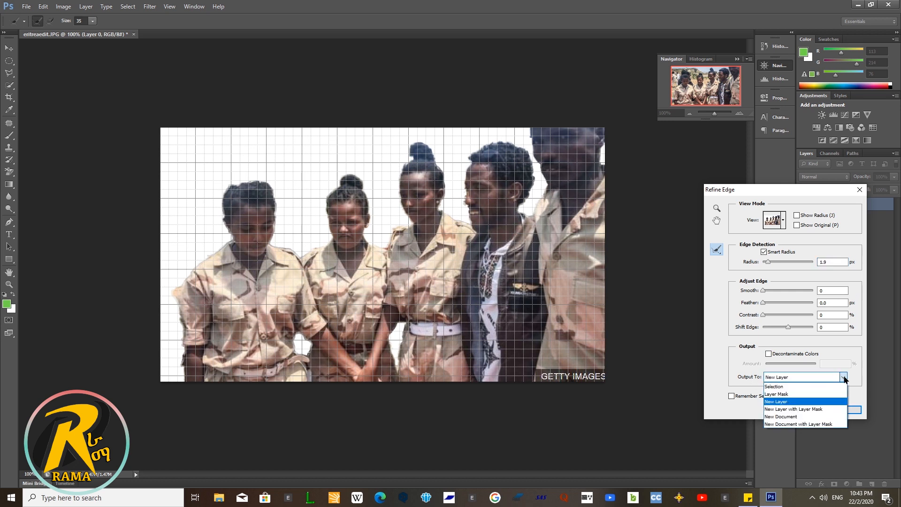
left_click(797, 402)
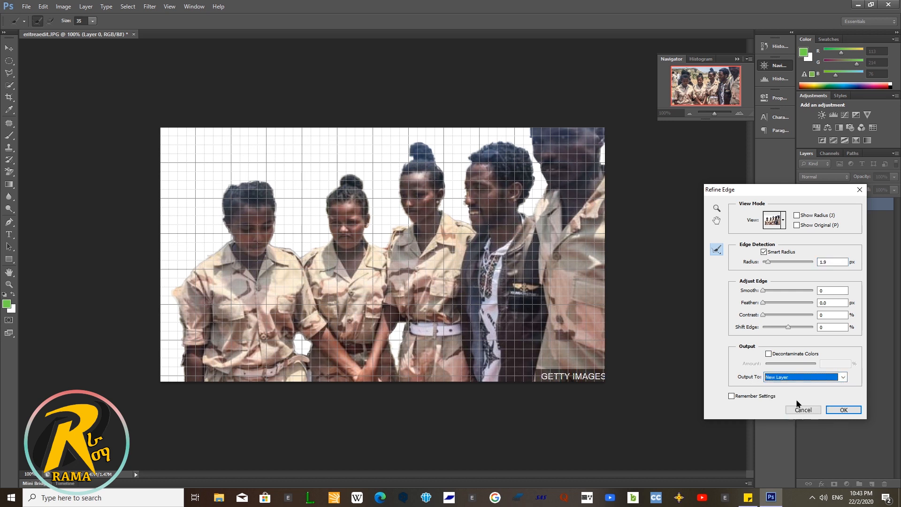
left_click(838, 410)
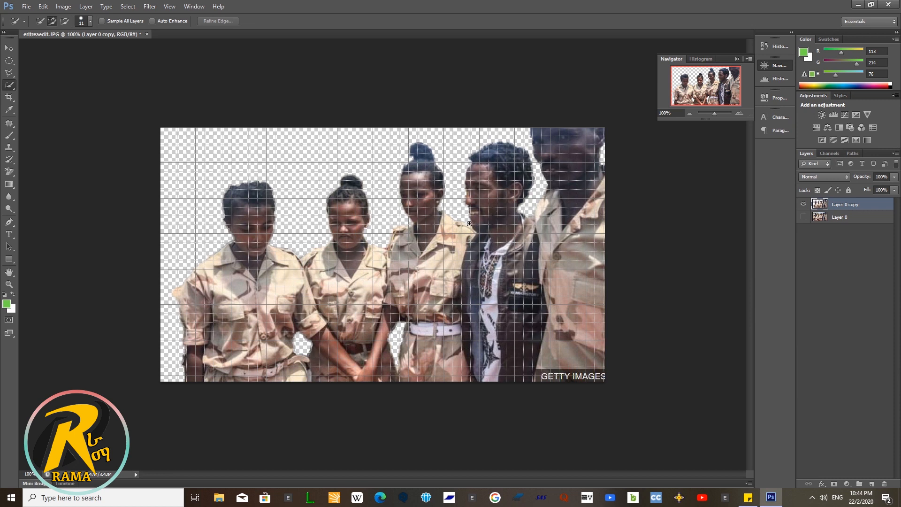
Step: Apply the automatic Brightness/Contrast adjustment to the cut-out people layer
left_click(65, 8)
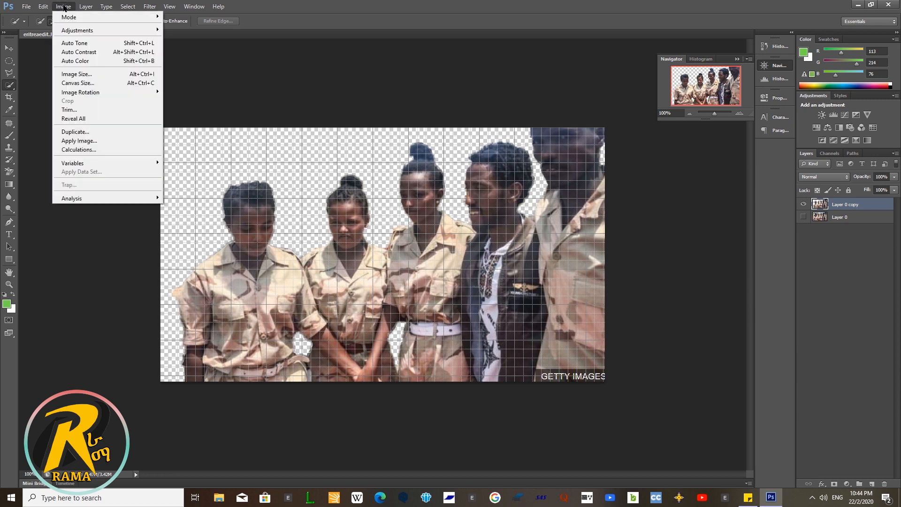
mouse_move(69, 32)
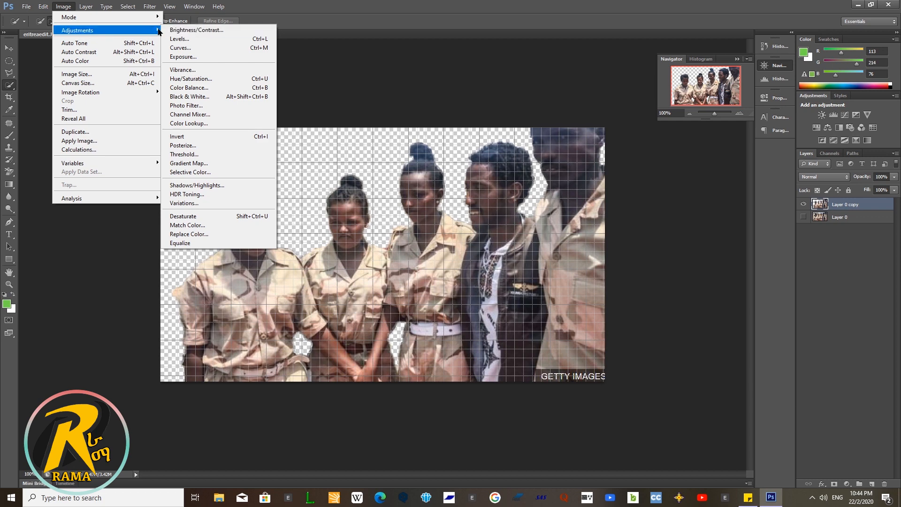
left_click(186, 30)
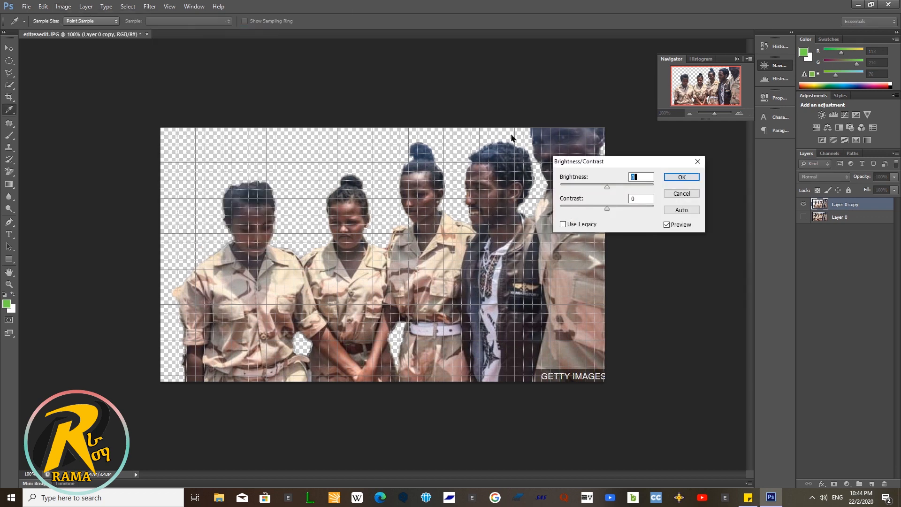
left_click_drag(611, 160, 662, 166)
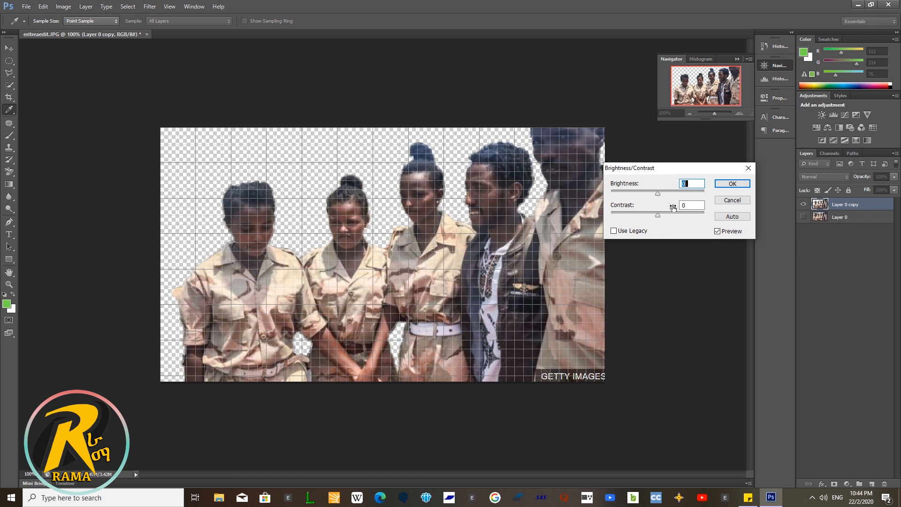
left_click(727, 218)
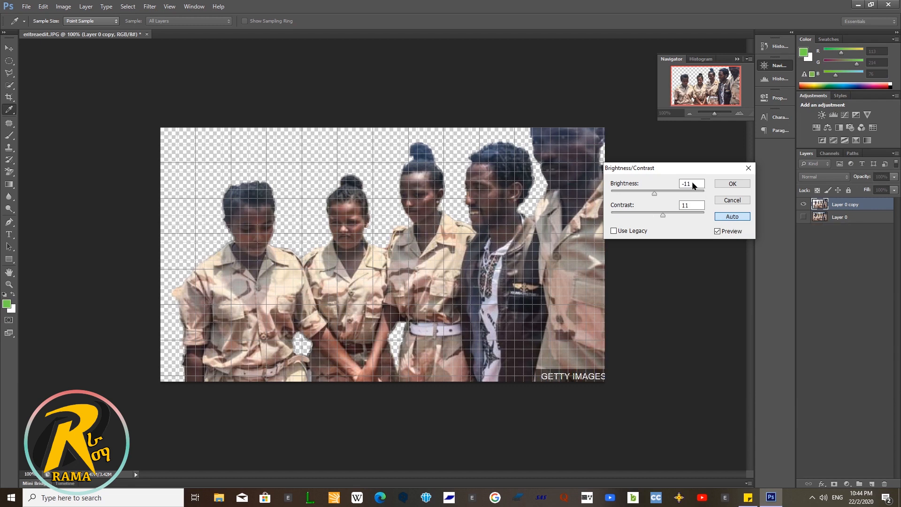
left_click(731, 184)
key("w")
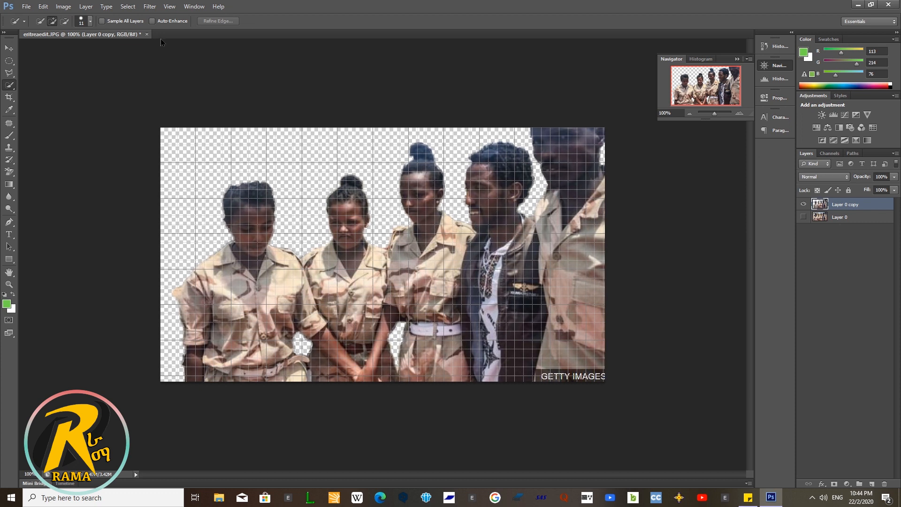
Step: Apply the automatic Levels correction to the cut-out people layer
left_click(60, 7)
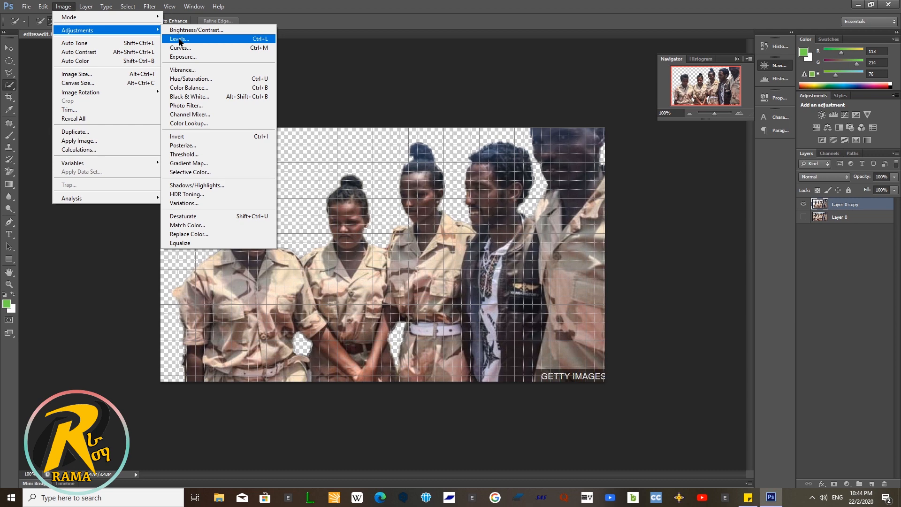
left_click(179, 40)
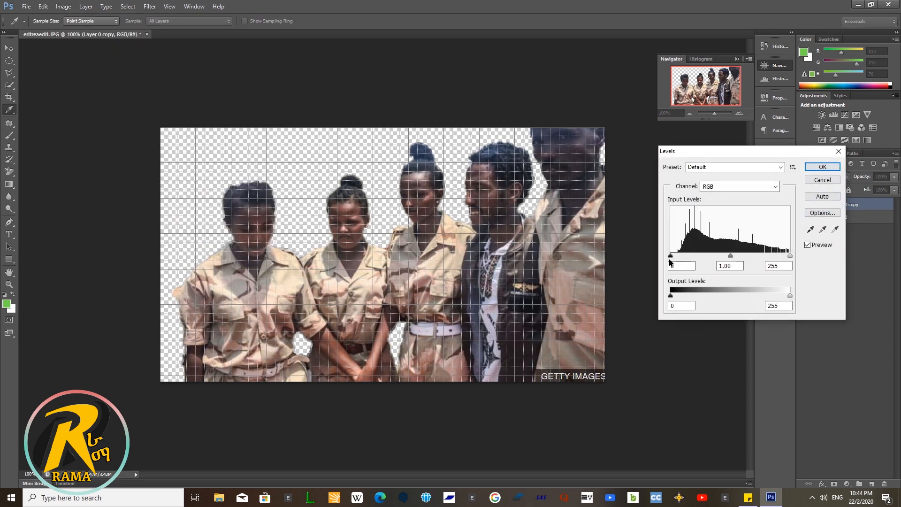
left_click(828, 197)
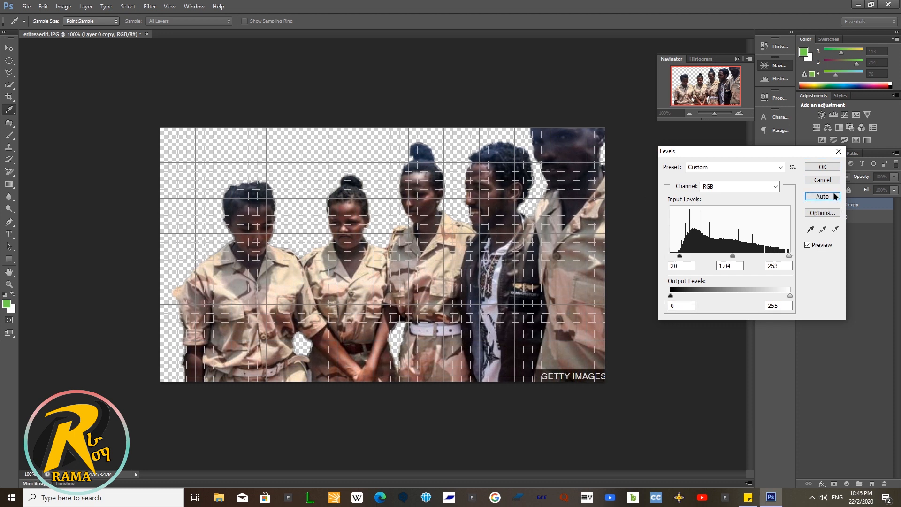
left_click(825, 168)
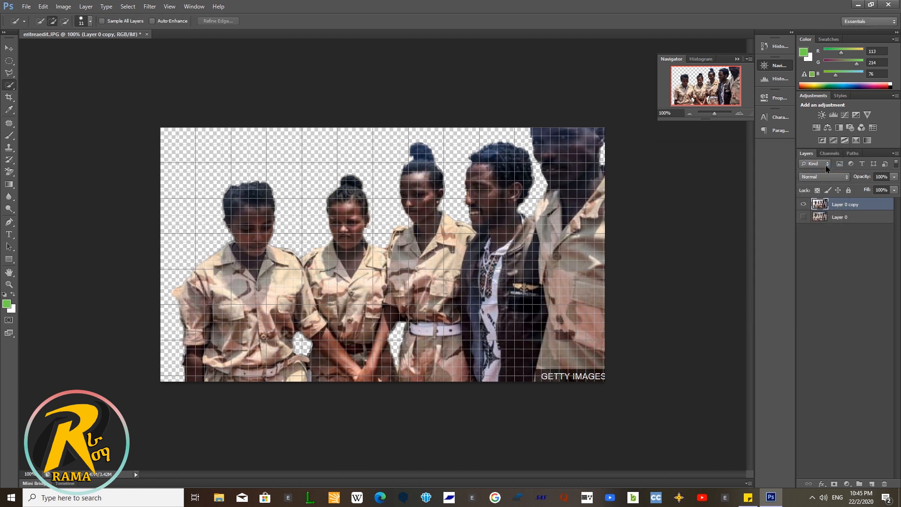
Step: Apply the automatic Curves correction to the cut-out people layer
left_click(61, 7)
mouse_move(77, 30)
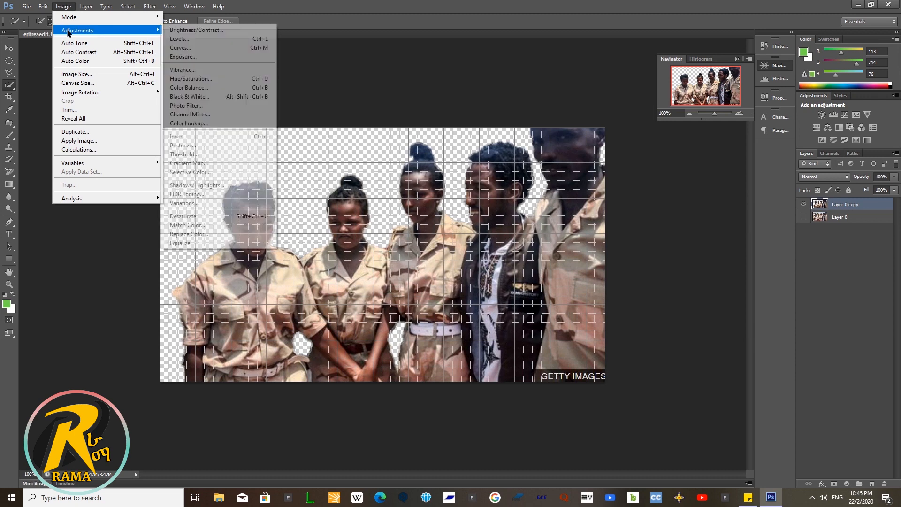
left_click(201, 48)
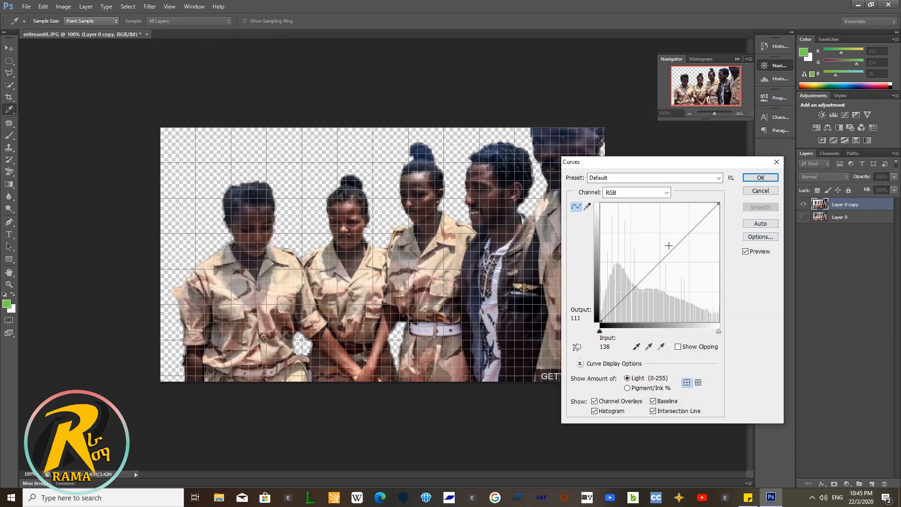
left_click(761, 224)
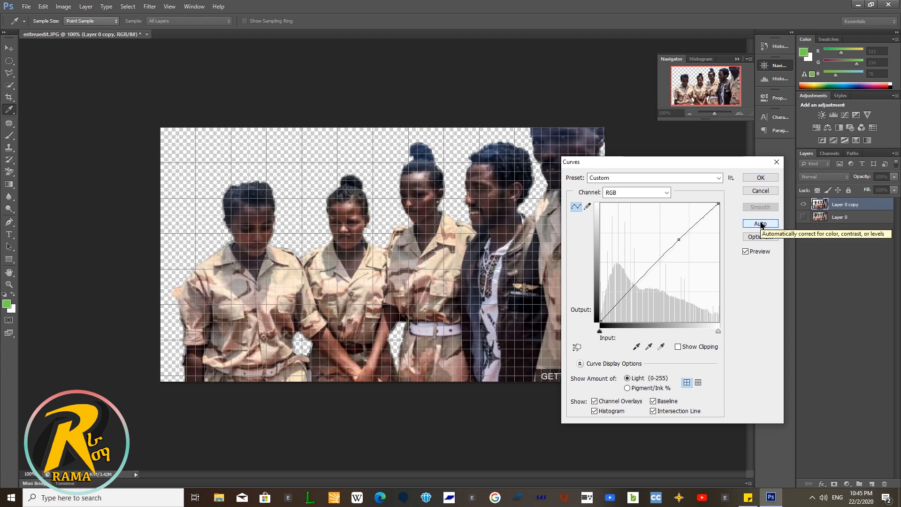
left_click(760, 178)
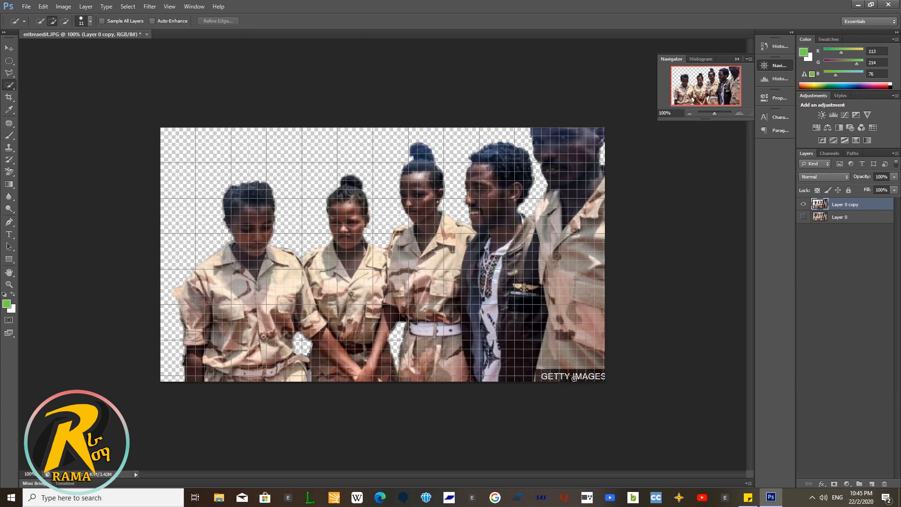
Step: Select the GETTY IMAGES text area with the Rectangular Marquee tool and cut it out of the people layer
left_click(10, 62)
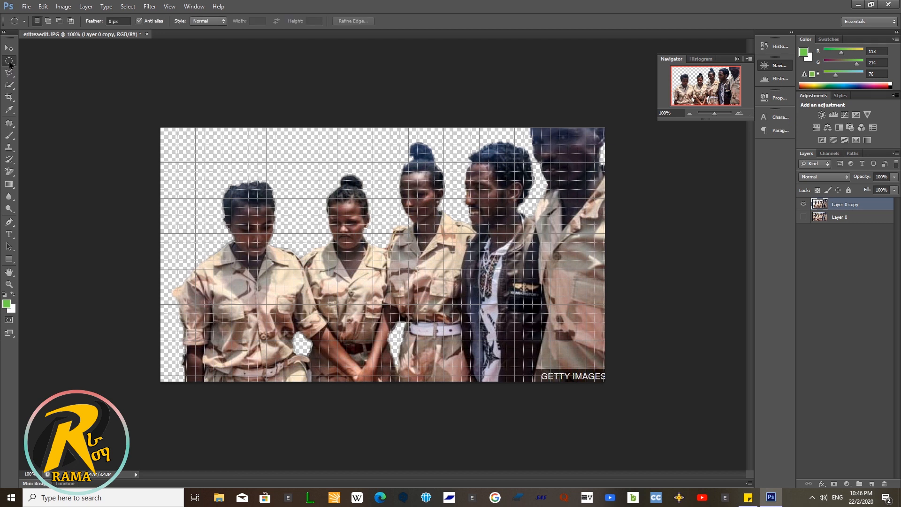
right_click(9, 62)
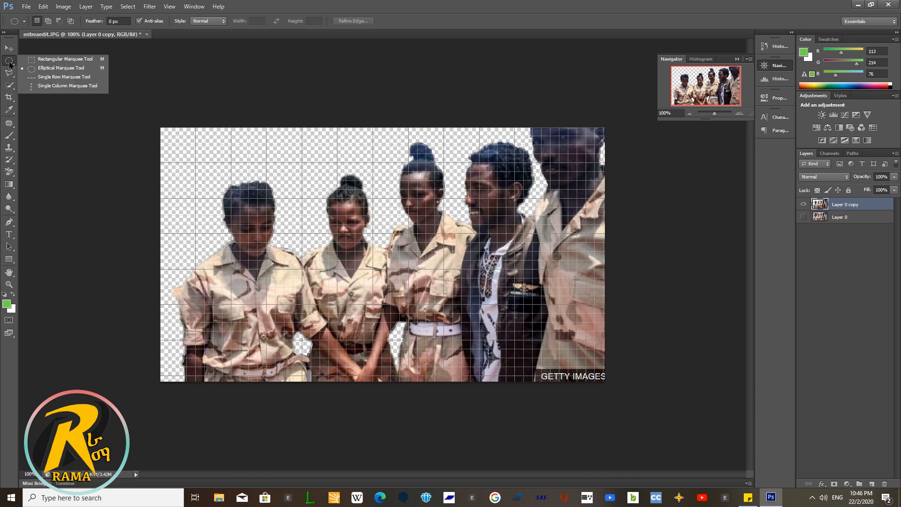
left_click(59, 60)
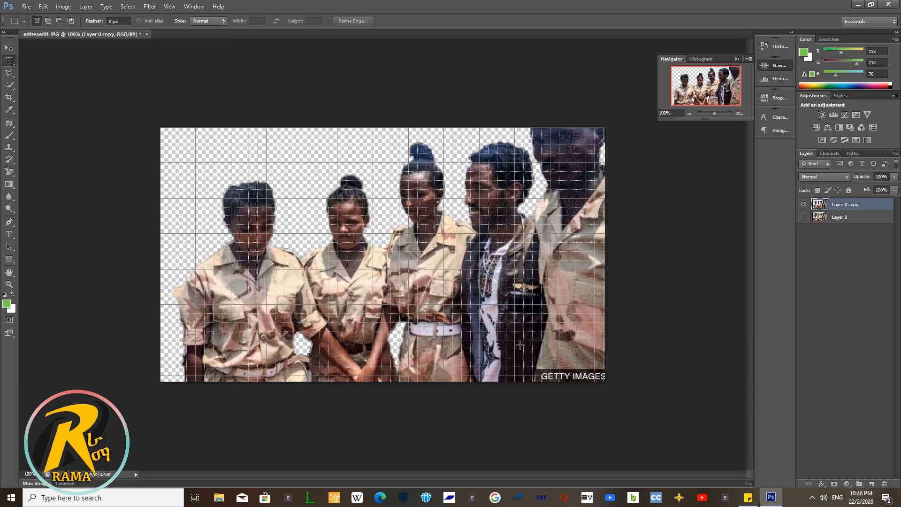
left_click_drag(537, 368, 617, 390)
left_click(45, 7)
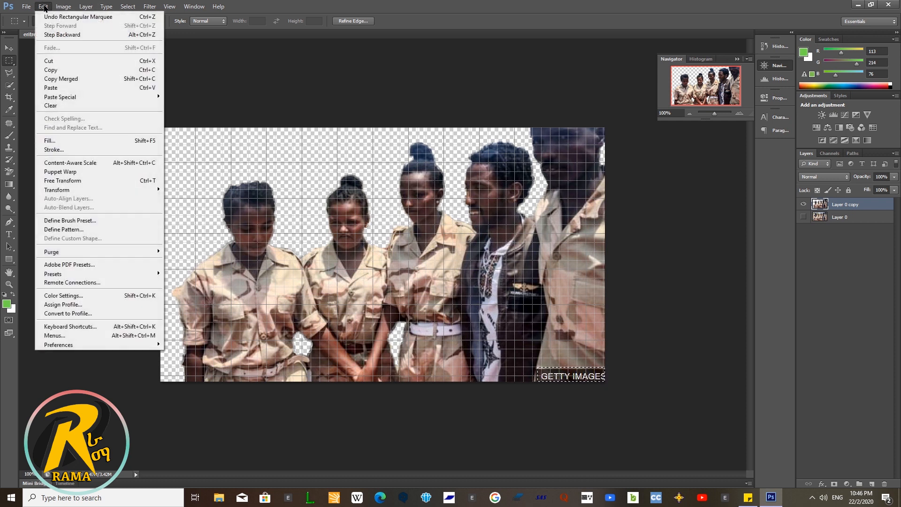
left_click(59, 62)
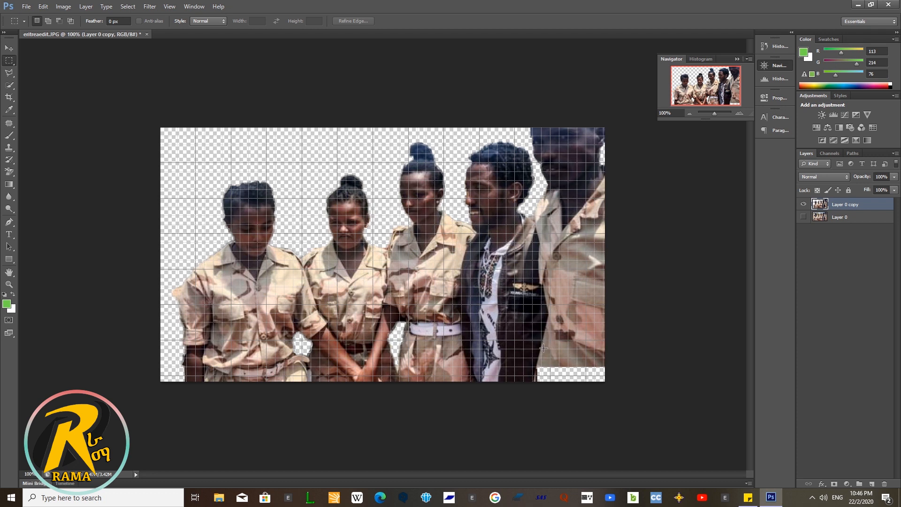
Step: Copy a small rectangular patch of uniform fabric just above the cut-out gap and paste it as a new layer
left_click_drag(560, 351, 585, 359)
left_click(43, 8)
left_click(50, 70)
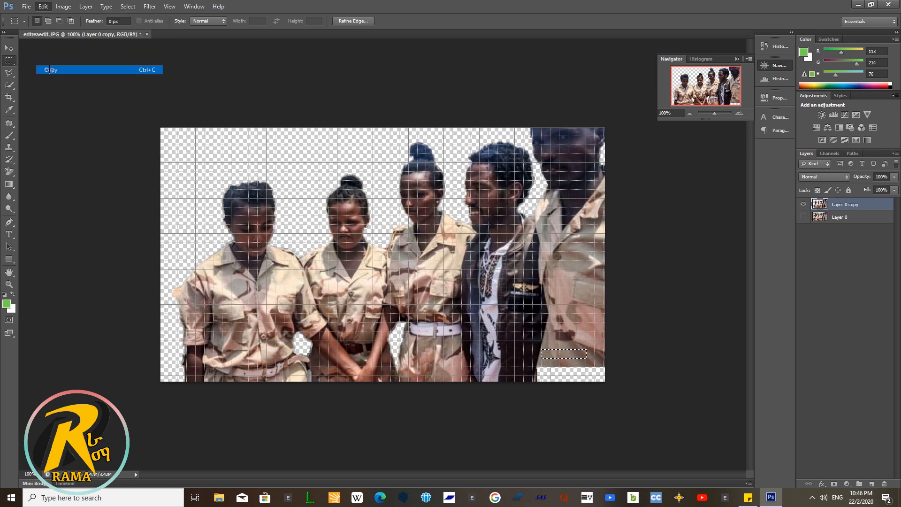
left_click(42, 7)
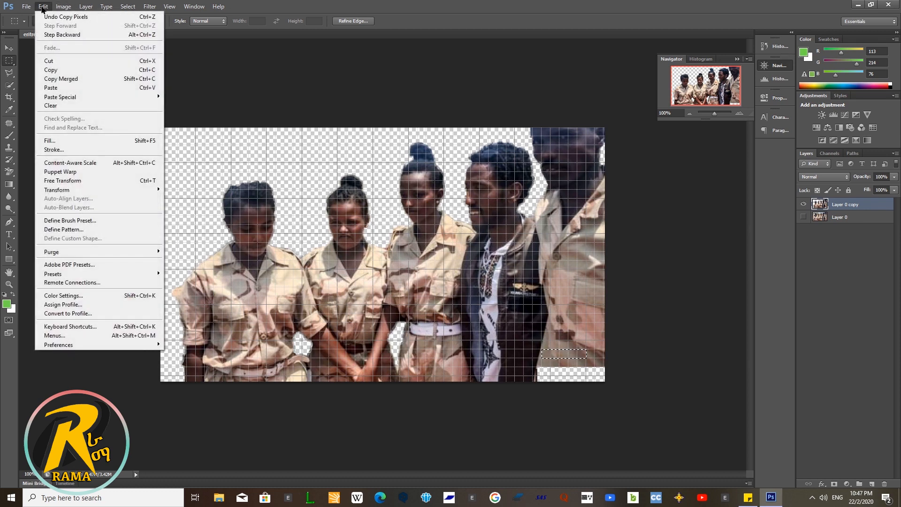
left_click(53, 88)
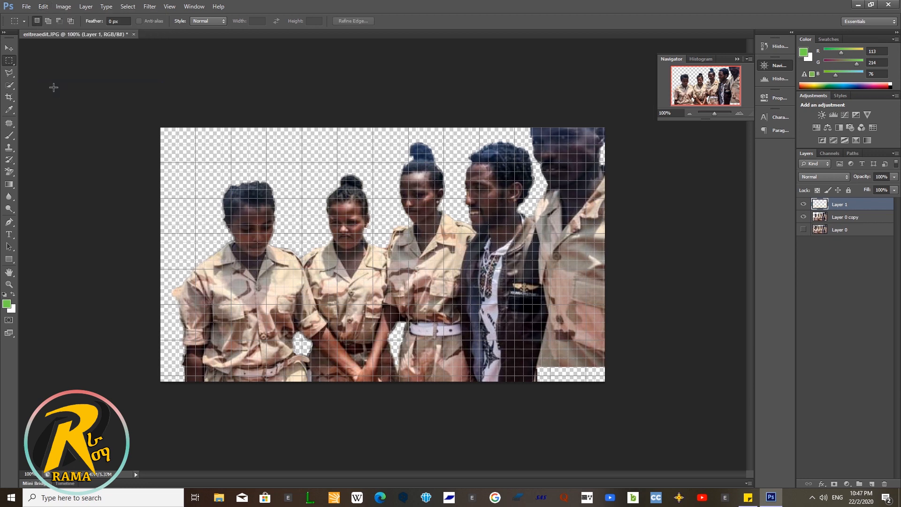
Step: Move the pasted fabric patch over the gap with transform controls shown, scaling it to about 151% width and 190% height
left_click(8, 50)
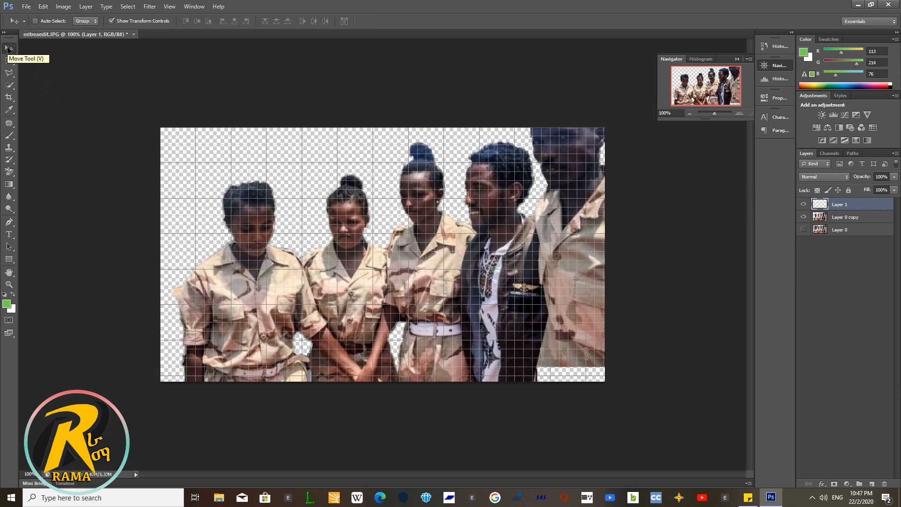
left_click(111, 21)
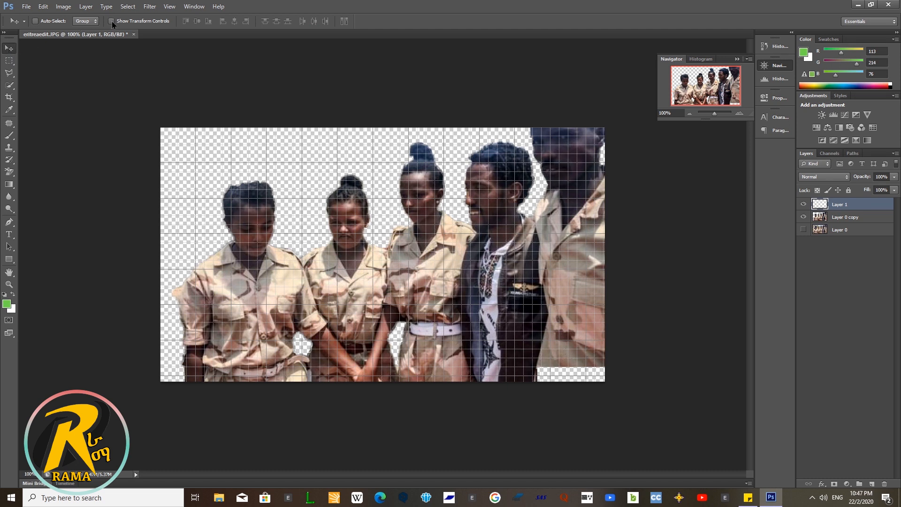
left_click(112, 21)
left_click(112, 21)
left_click(111, 21)
left_click_drag(570, 358, 612, 390)
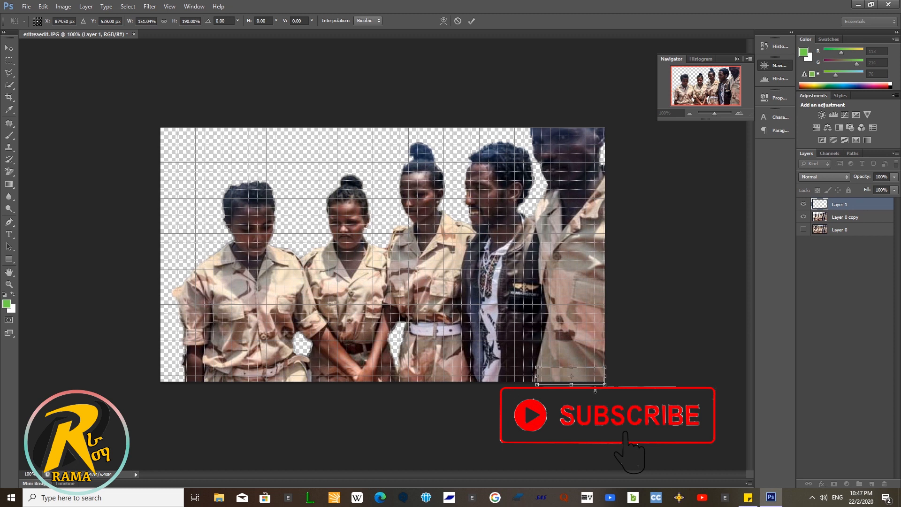